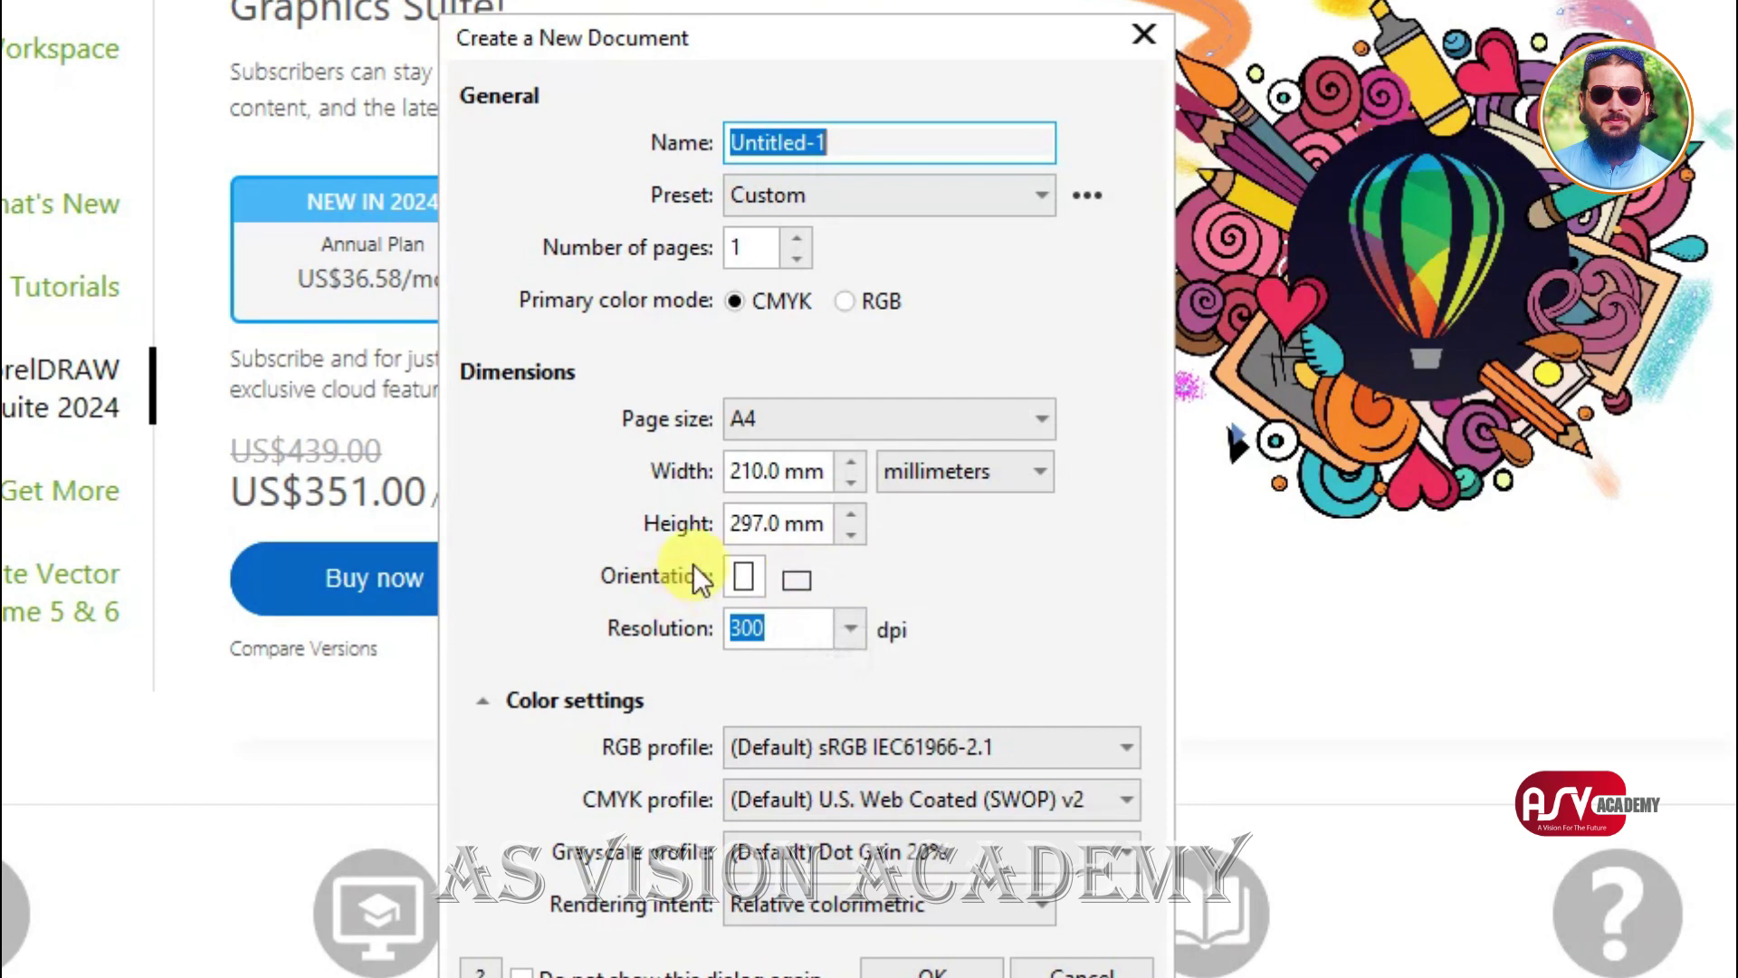
Step: Create a new landscape A4 document in CMYK colour mode at 300 dpi
{"action": "left_click", "coordinate": [786, 626]}
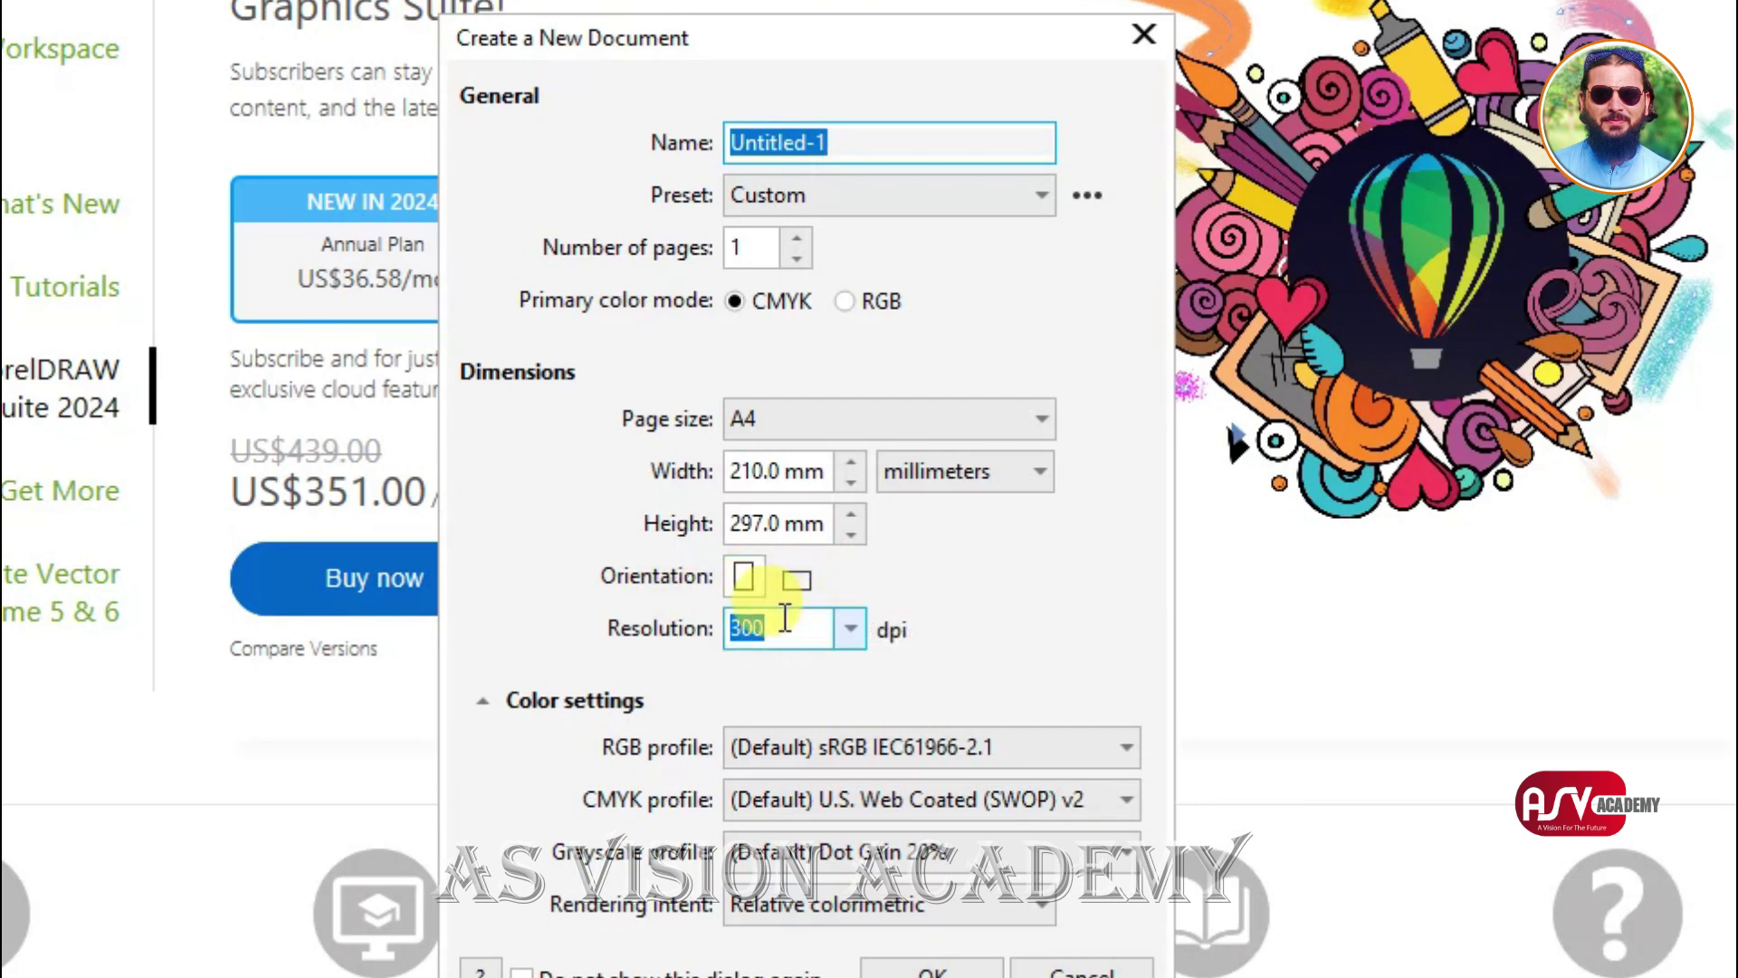
{"action": "double_click", "coordinate": [785, 626]}
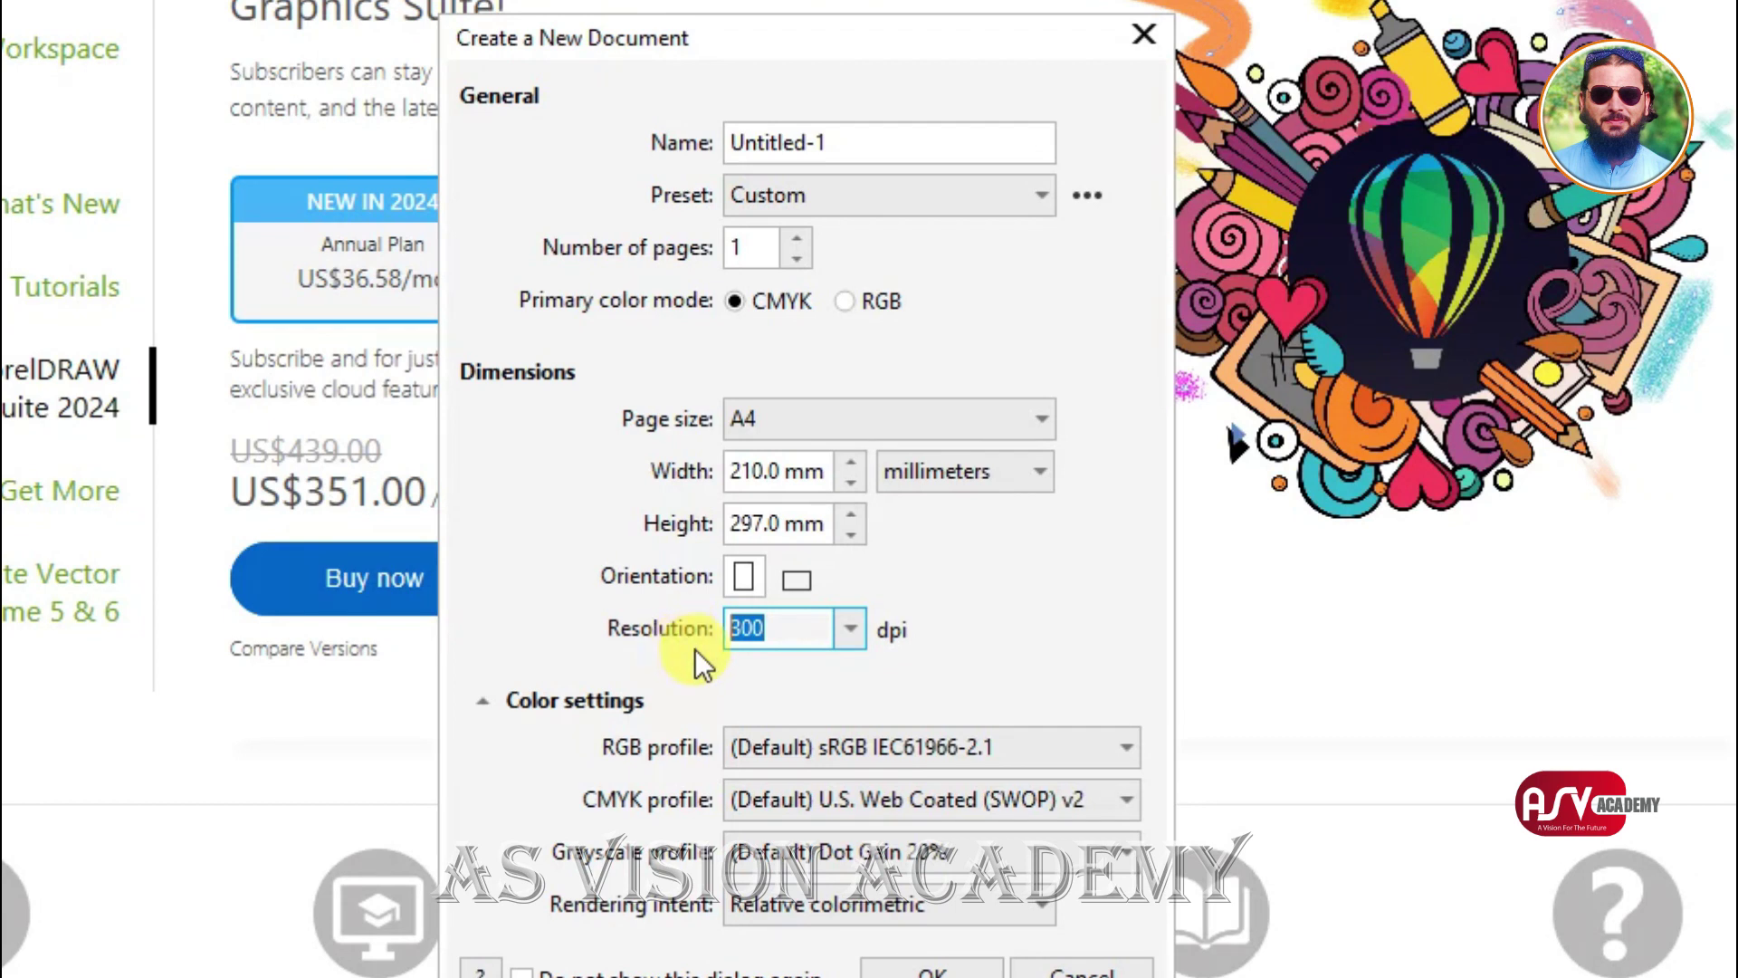
{"action": "left_click", "coordinate": [794, 628]}
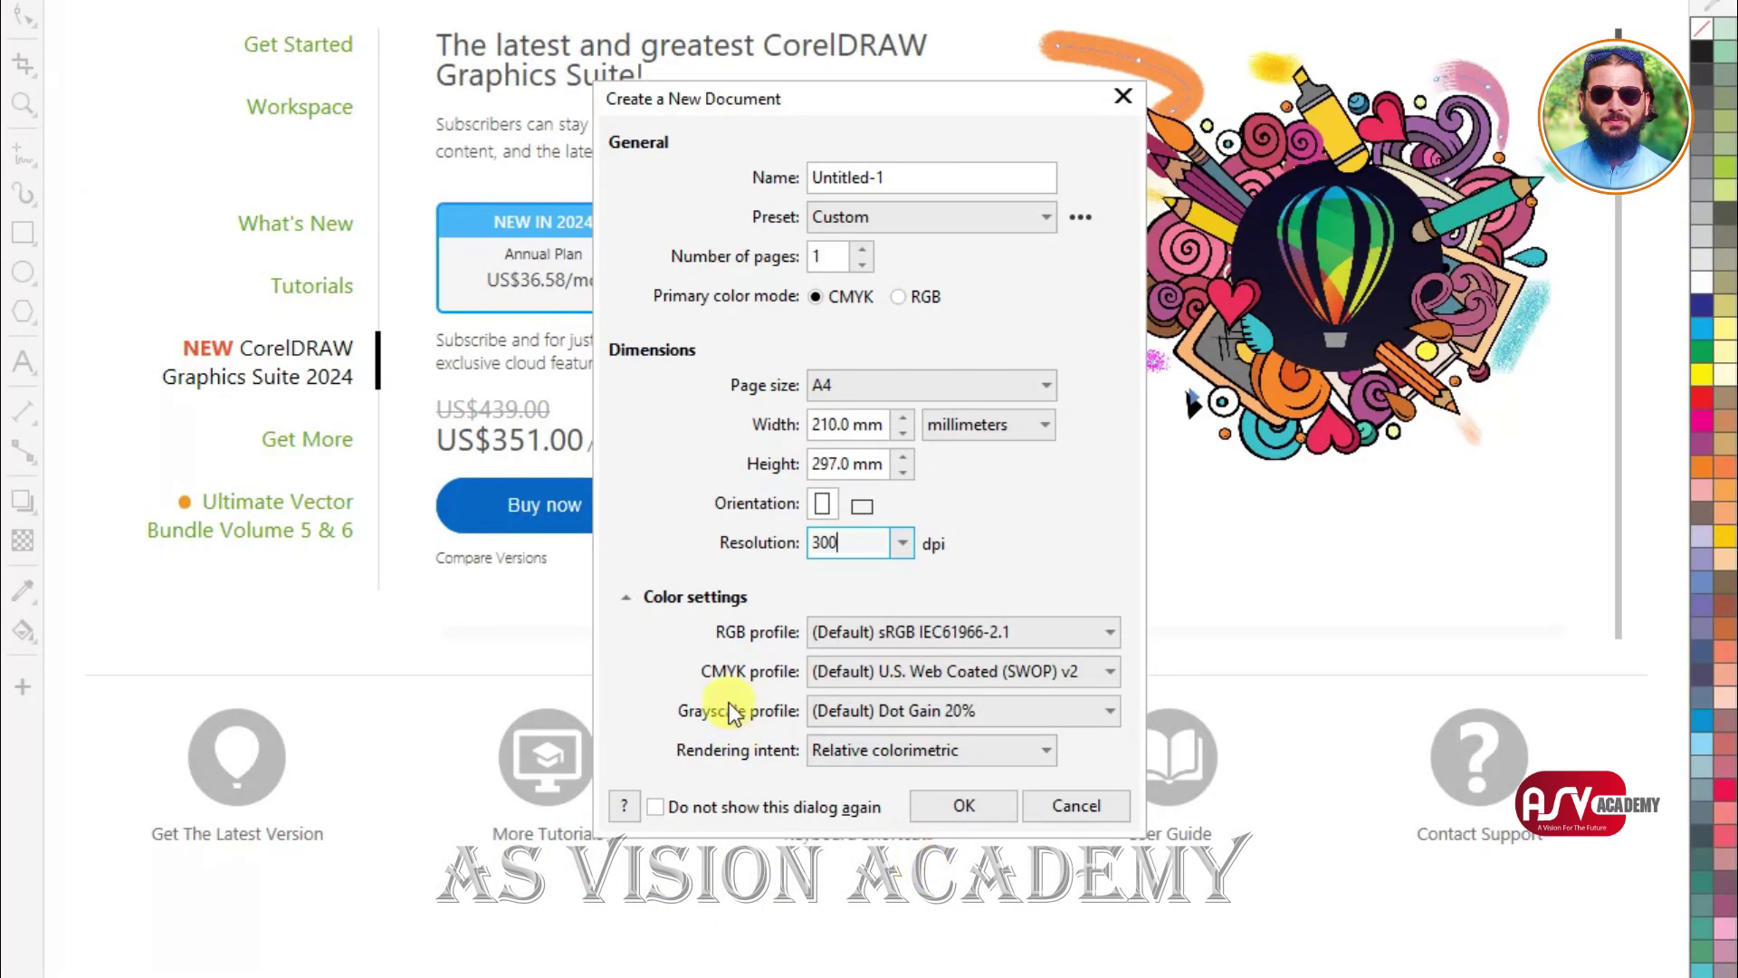
{"action": "left_click", "coordinate": [621, 602]}
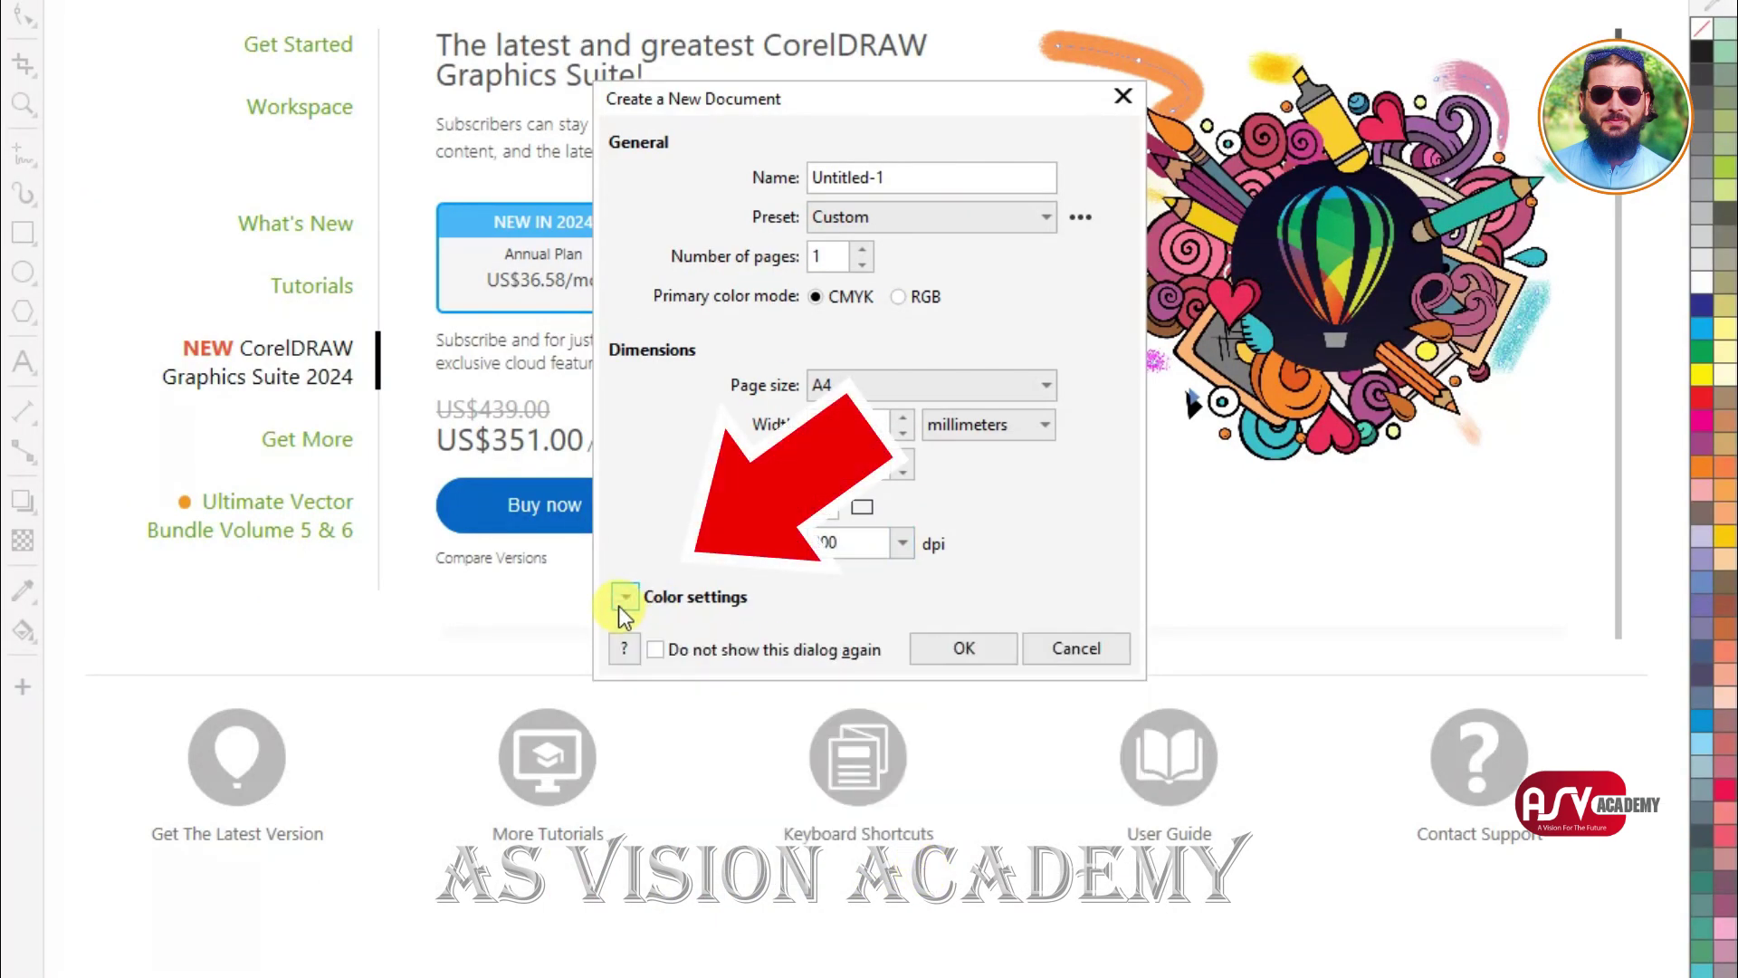
{"action": "left_click", "coordinate": [966, 650]}
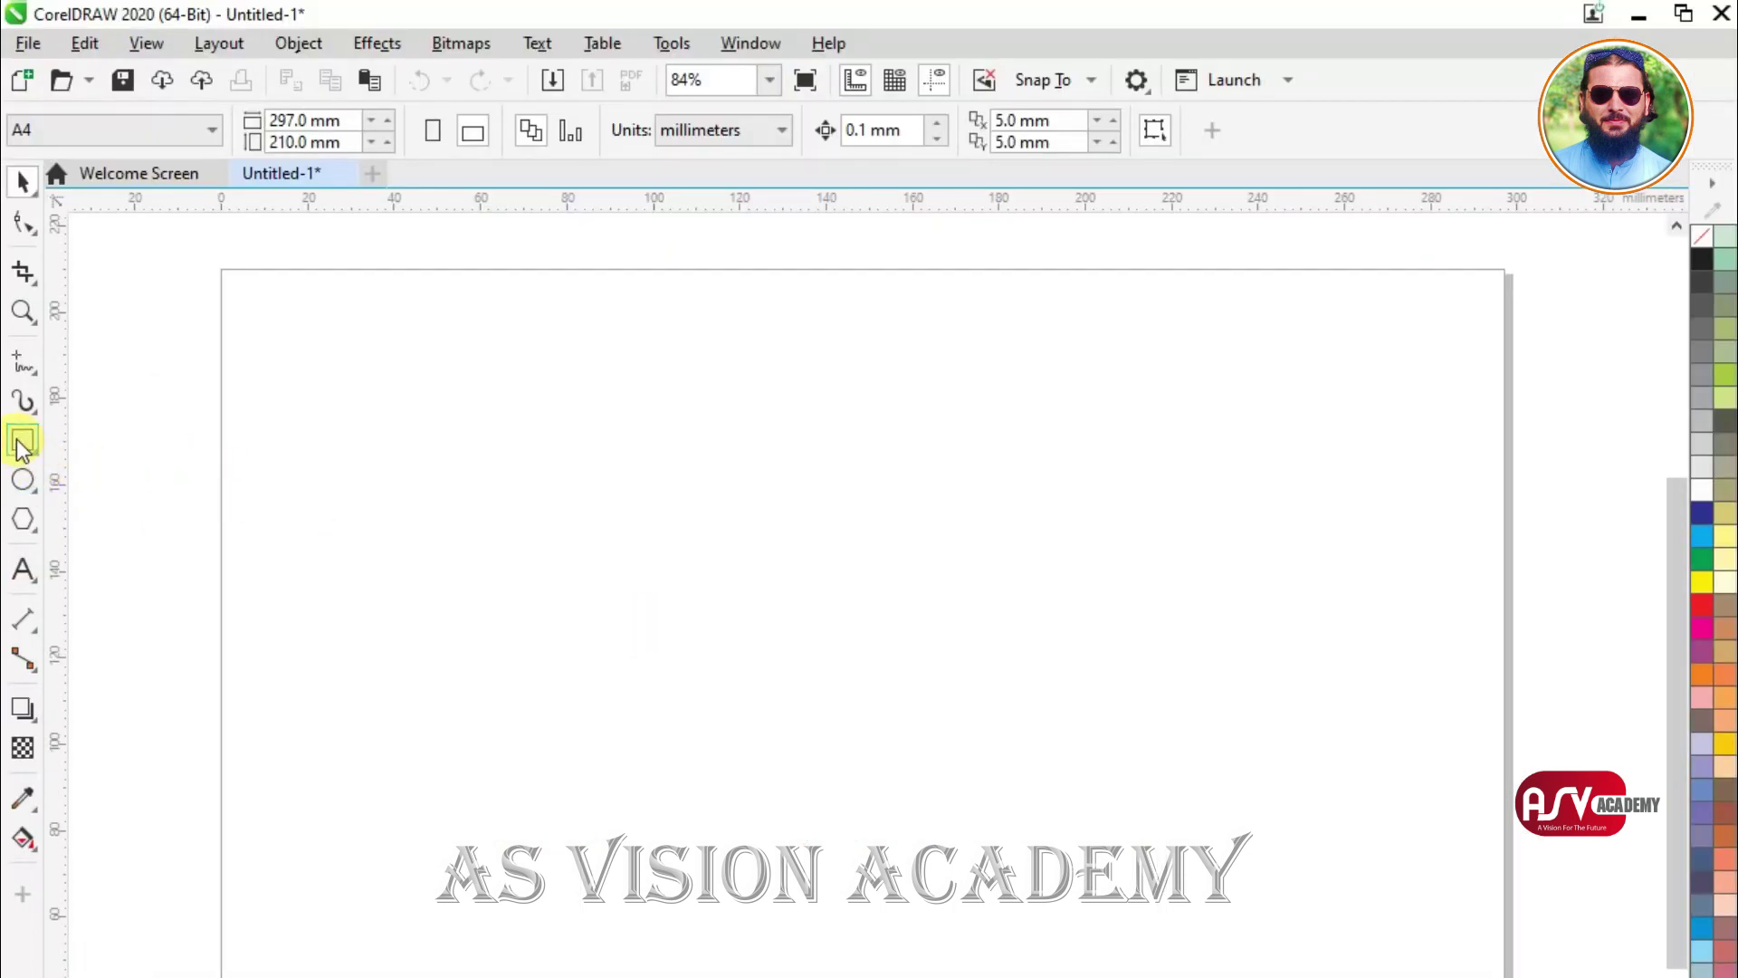
Step: Draw a rectangle about 138 mm wide and 62 mm high on the lower half of the page
{"action": "left_click", "coordinate": [23, 444]}
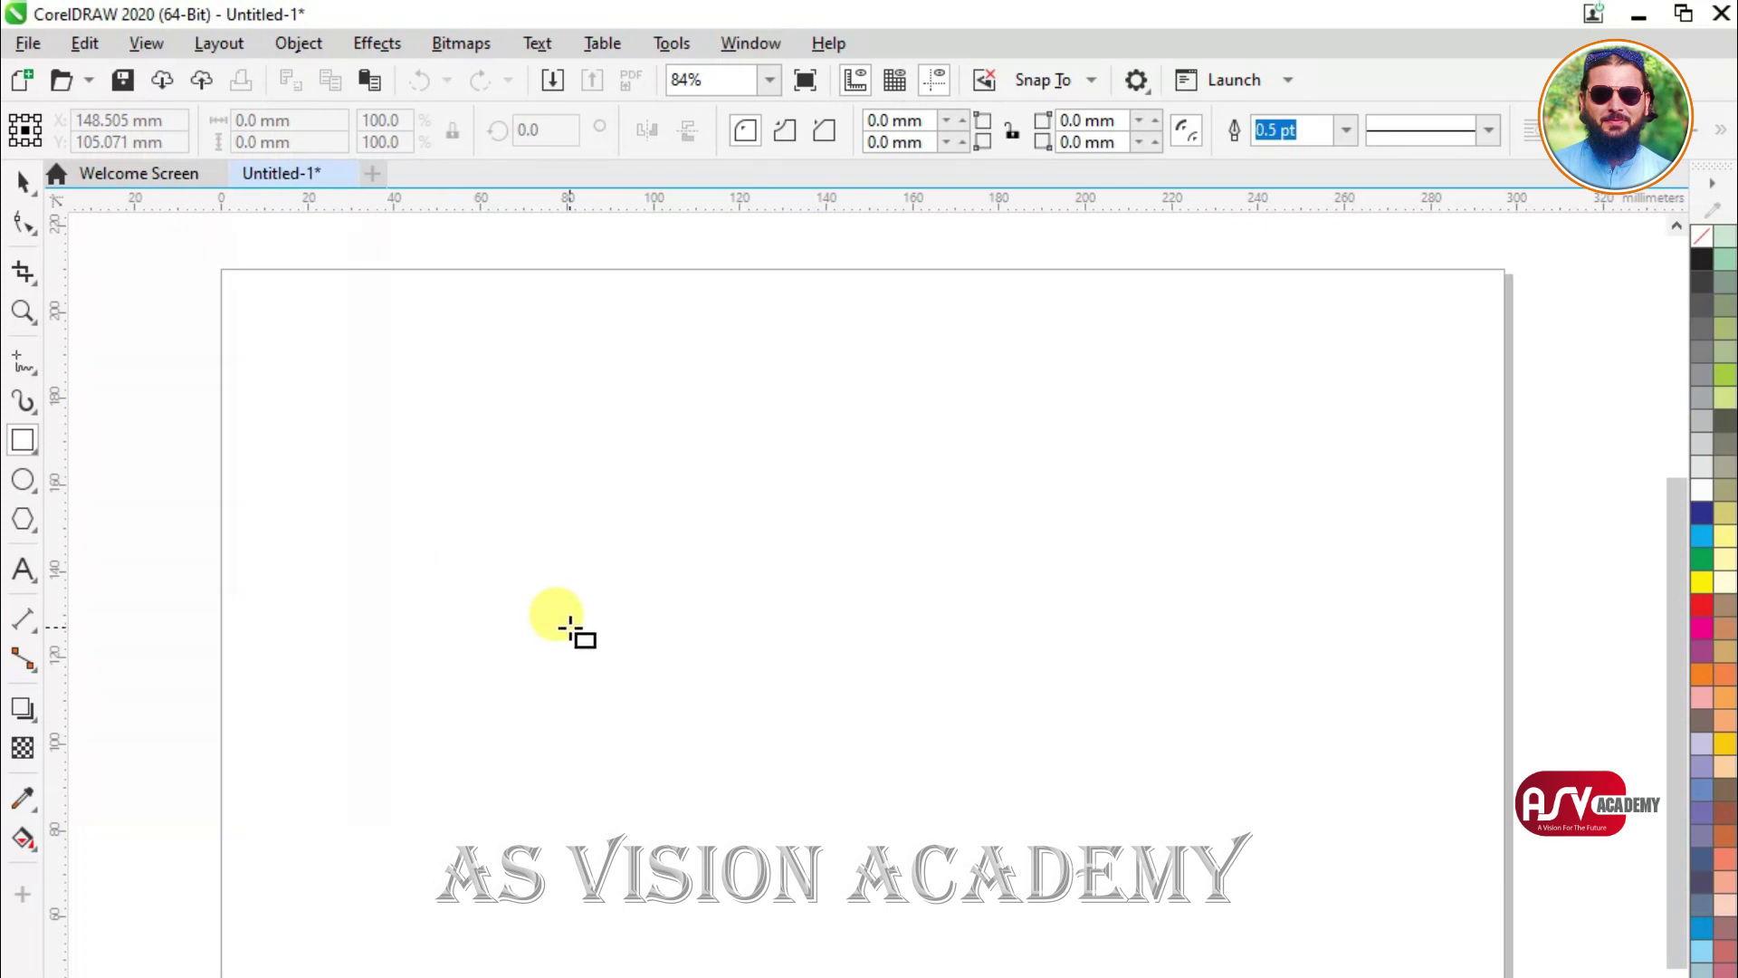
{"action": "left_click_drag", "start_coordinate": [479, 593], "coordinate": [1077, 860]}
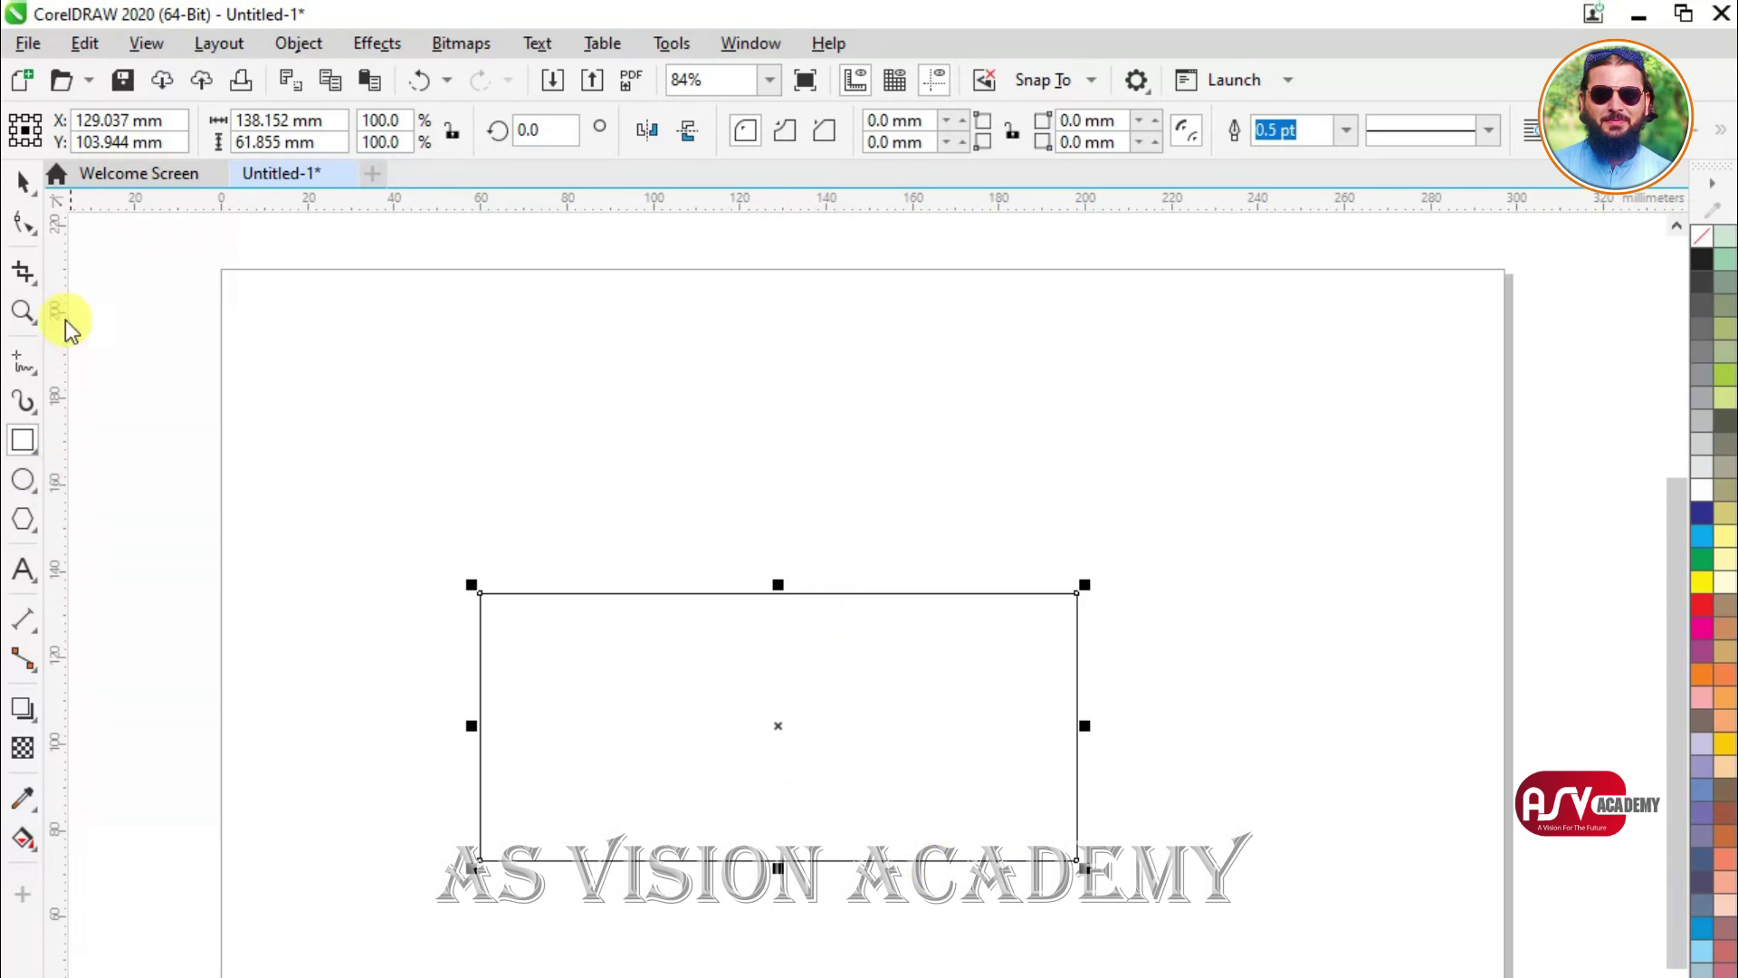
{"action": "left_click", "coordinate": [18, 184]}
Step: Change the document's drawing units to inches with nothing selected
{"action": "left_click", "coordinate": [496, 307]}
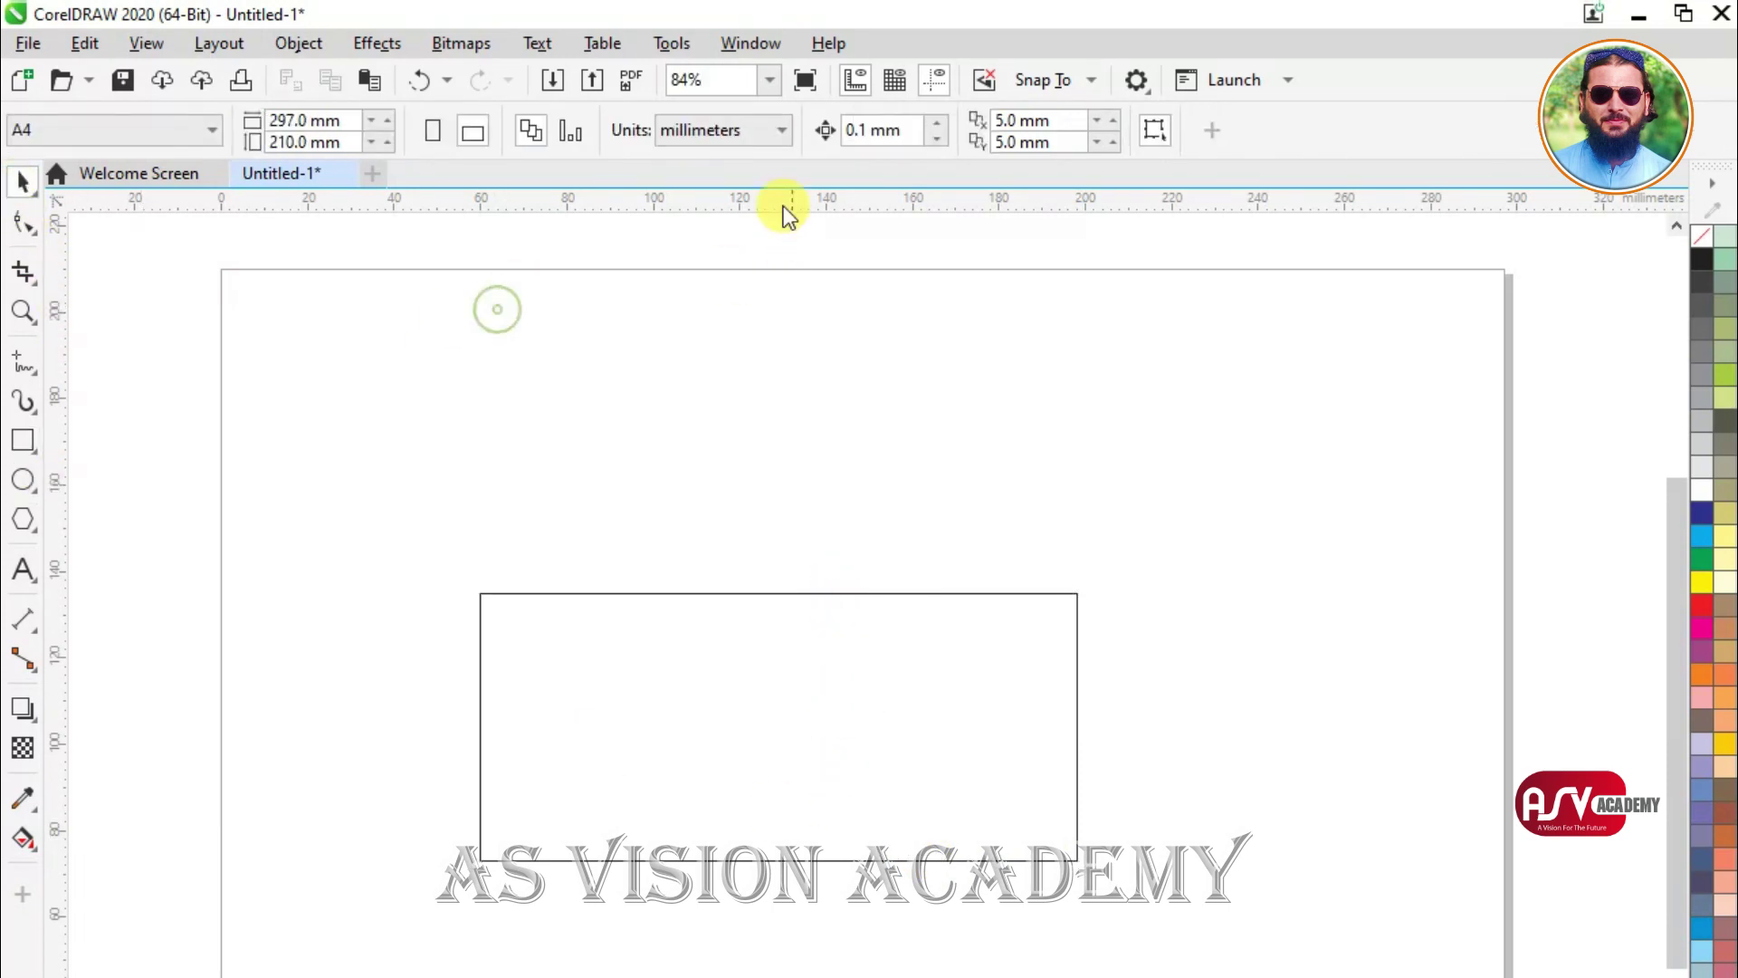
{"action": "left_click", "coordinate": [733, 137]}
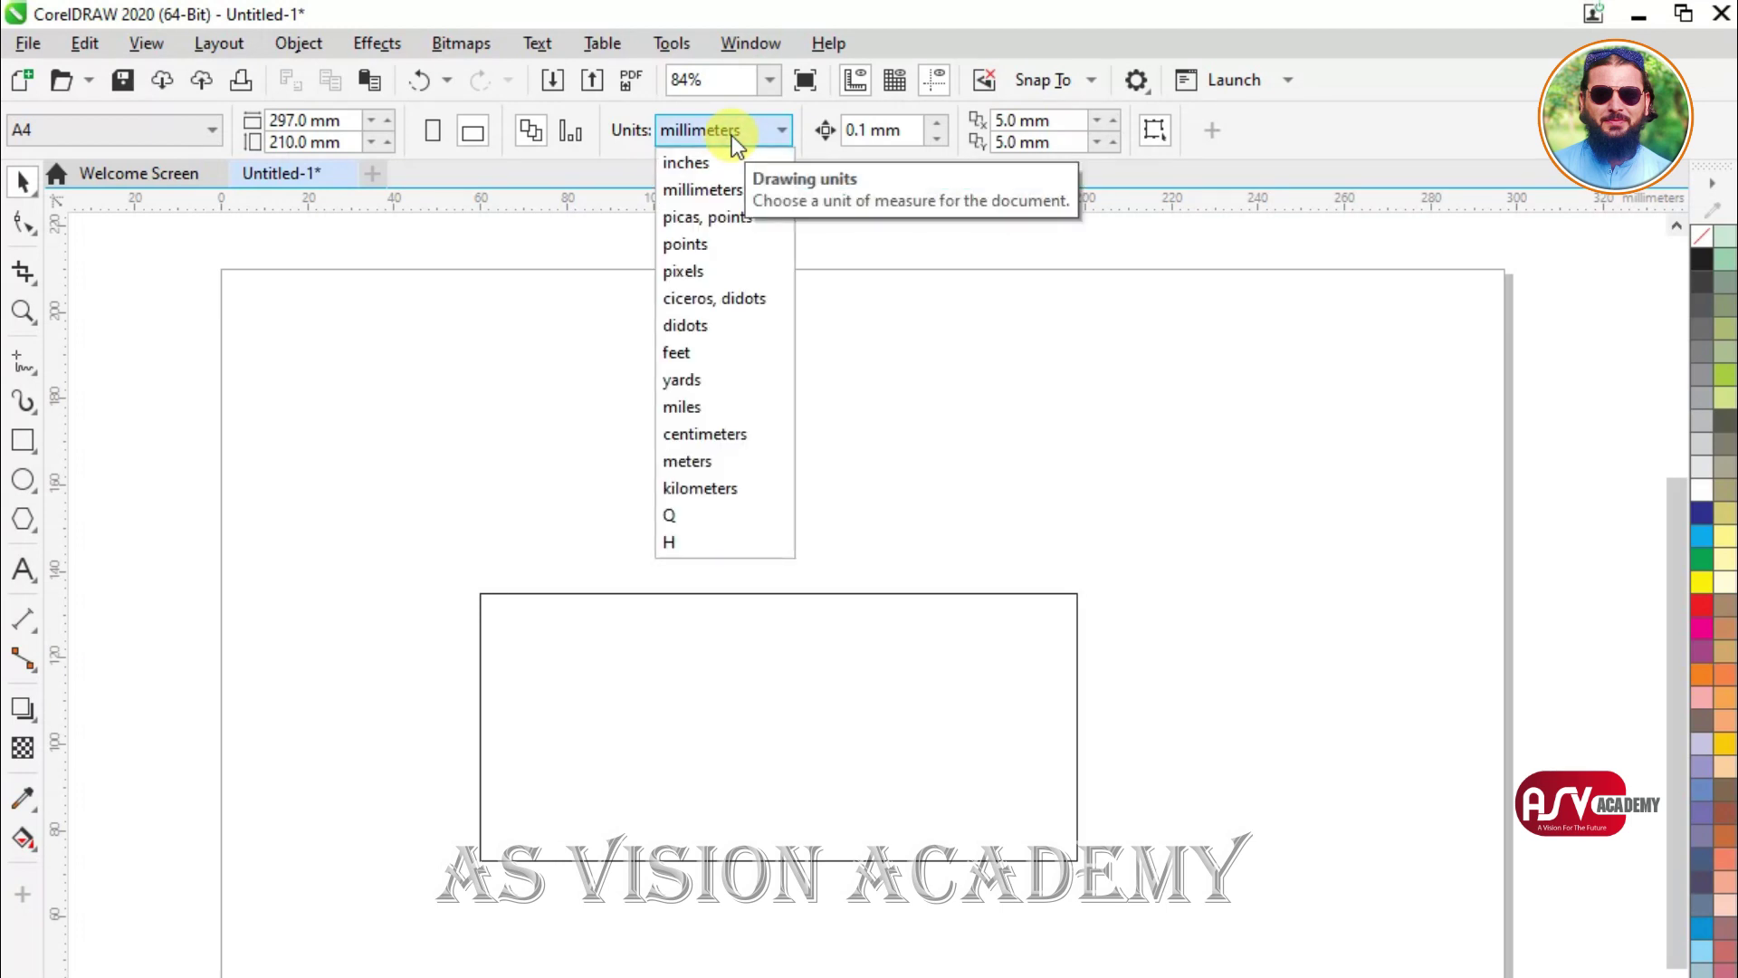
{"action": "left_click", "coordinate": [726, 161]}
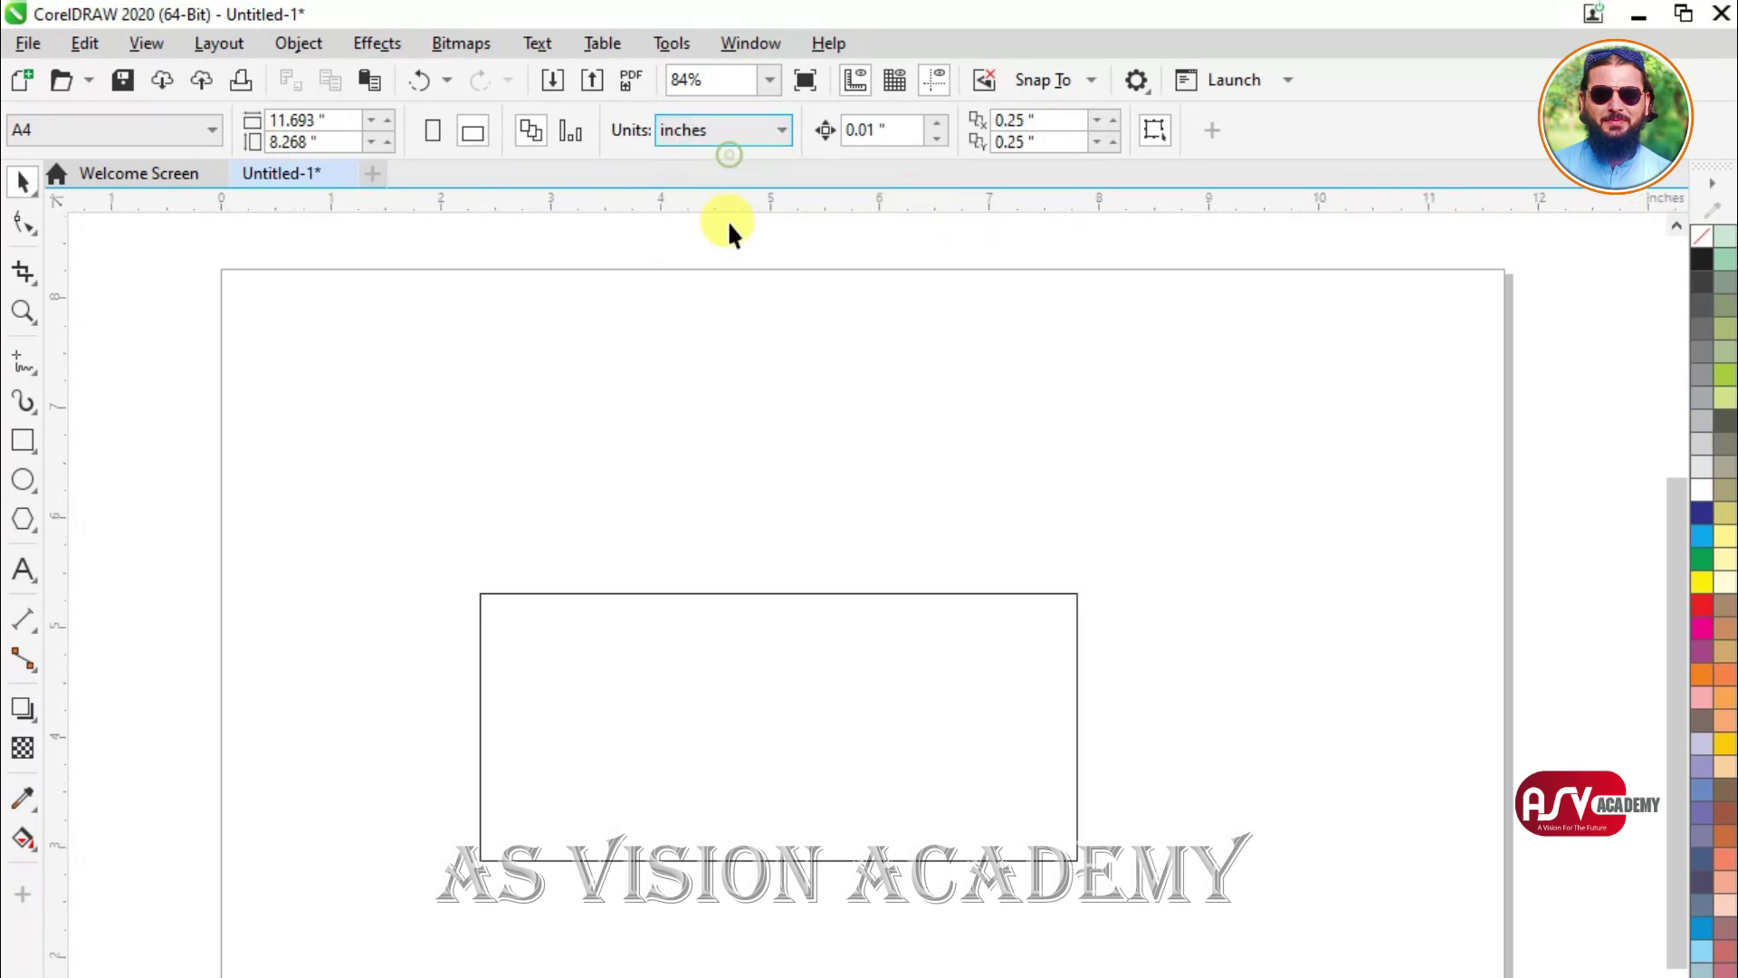
Step: Resize the rectangle to 3 inches wide by 2 inches high and deselect it
{"action": "left_click_drag", "start_coordinate": [731, 663], "coordinate": [808, 729]}
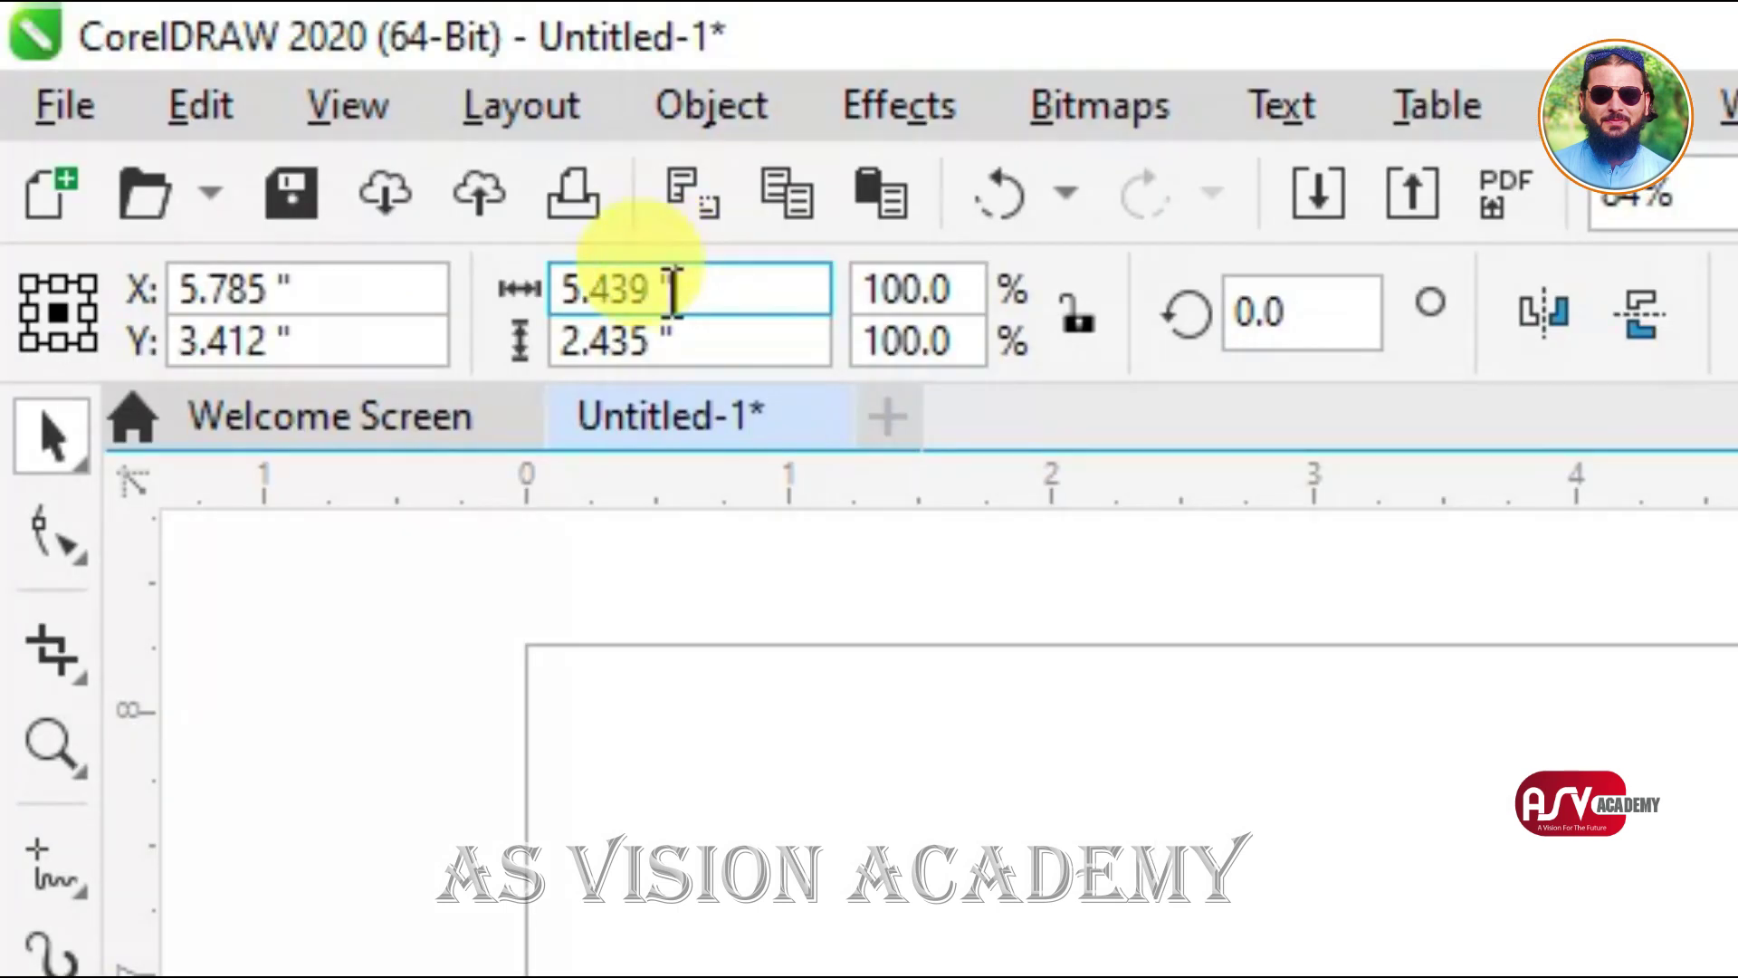
{"action": "left_click", "coordinate": [671, 292]}
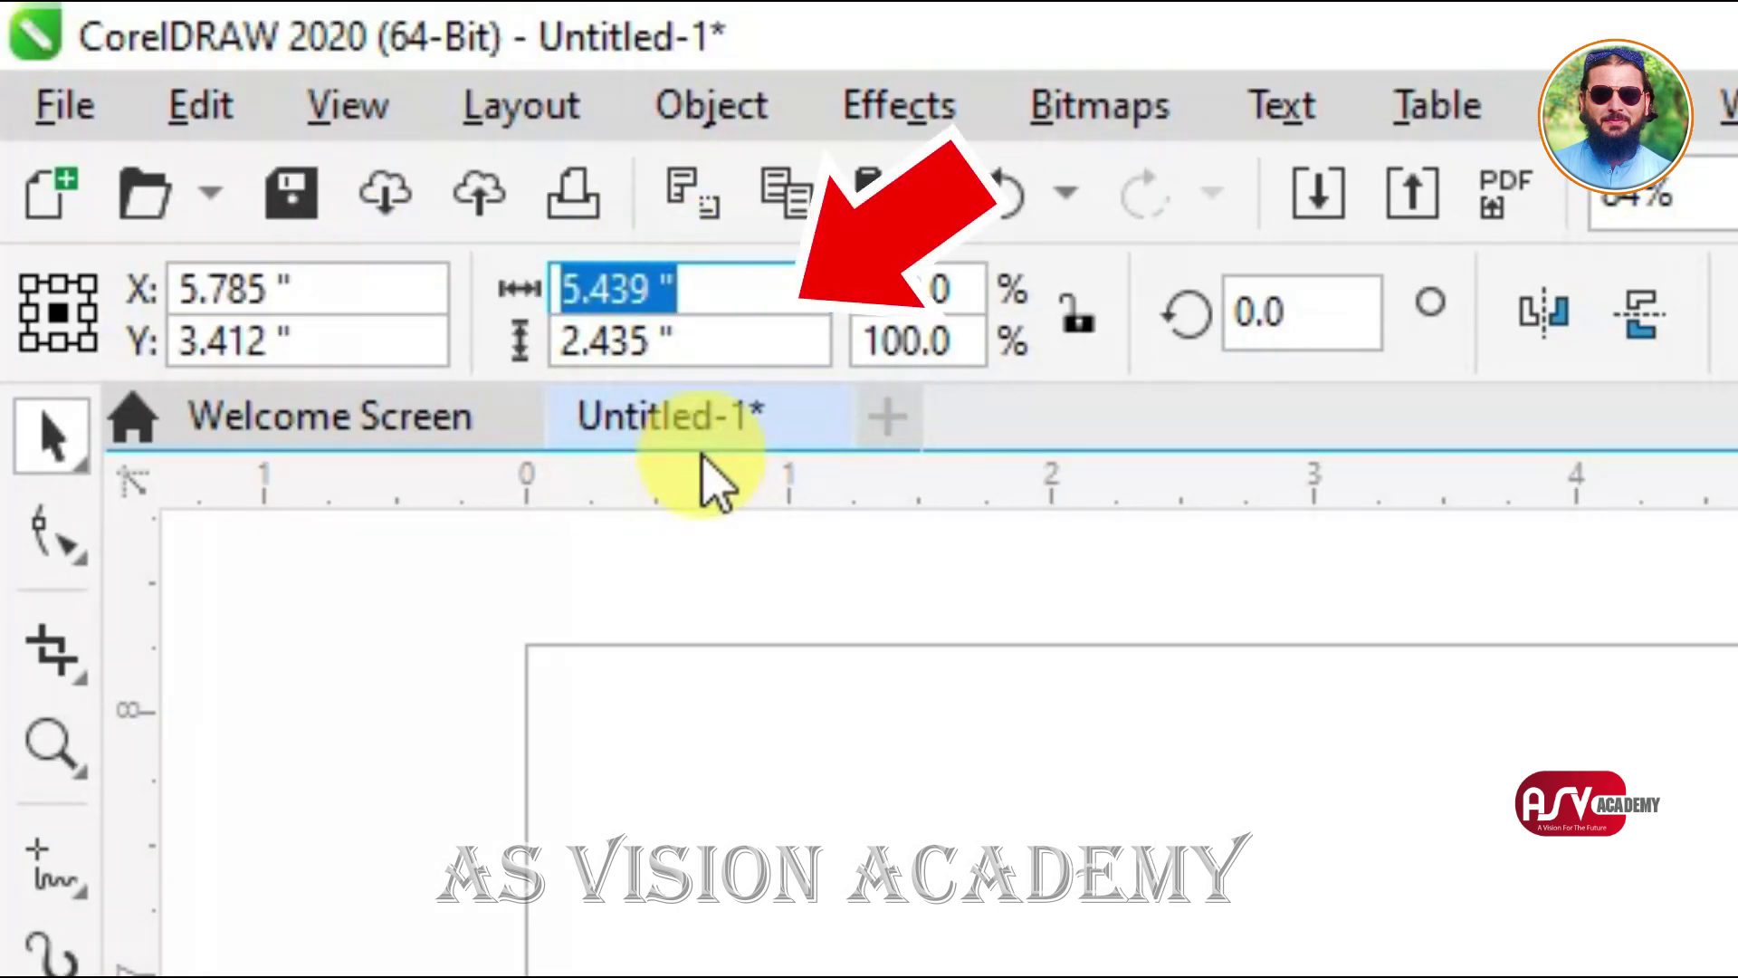
{"action": "type", "text": "3"}
{"action": "key", "text": "Tab"}
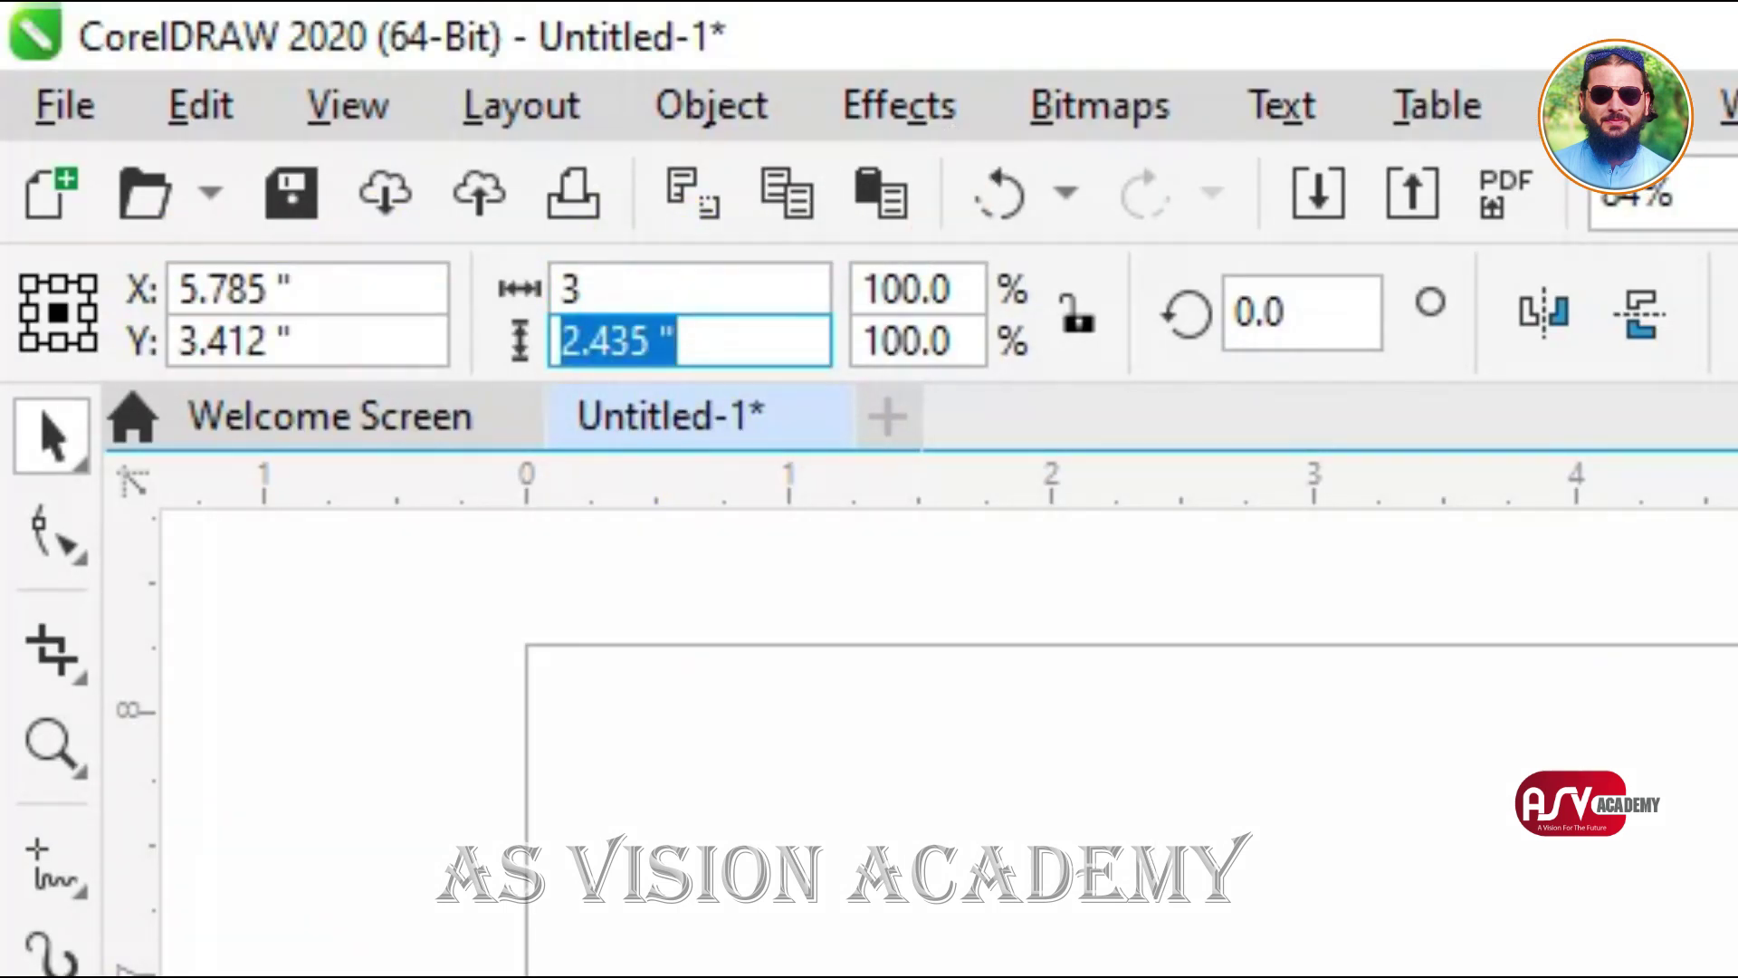
{"action": "type", "text": "2"}
{"action": "key", "text": "Return"}
{"action": "left_click", "coordinate": [769, 561]}
{"action": "left_click", "coordinate": [855, 801]}
{"action": "left_click", "coordinate": [672, 393]}
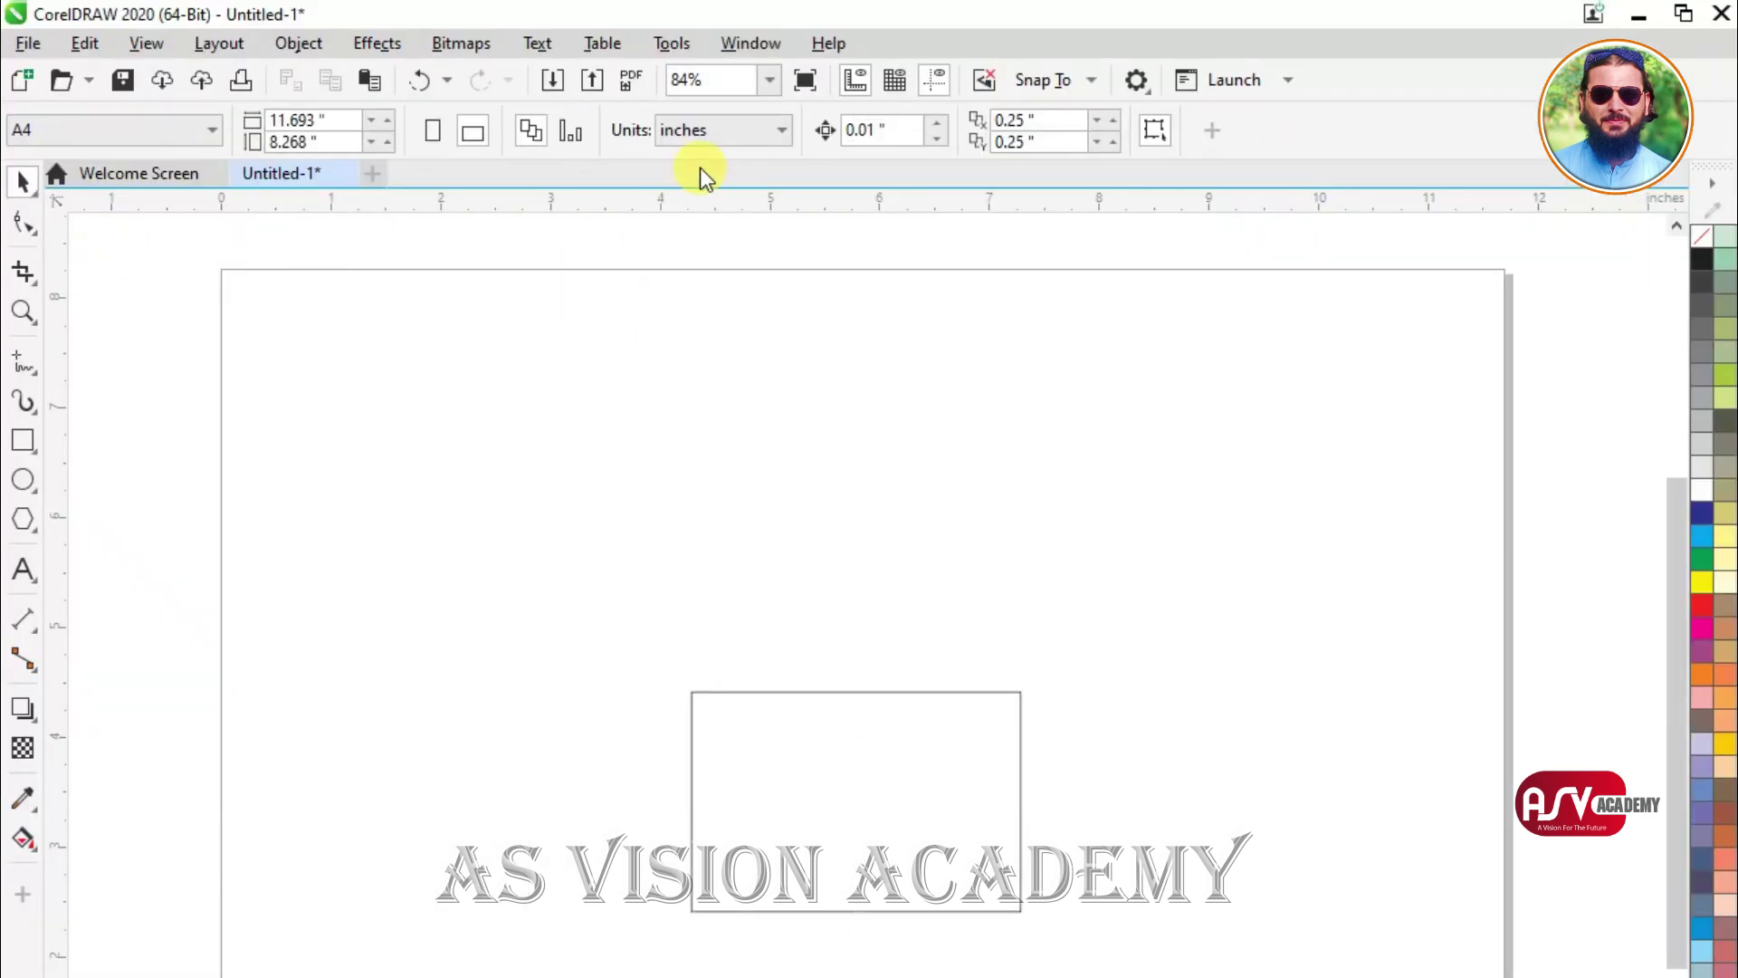
{"action": "left_click", "coordinate": [726, 119]}
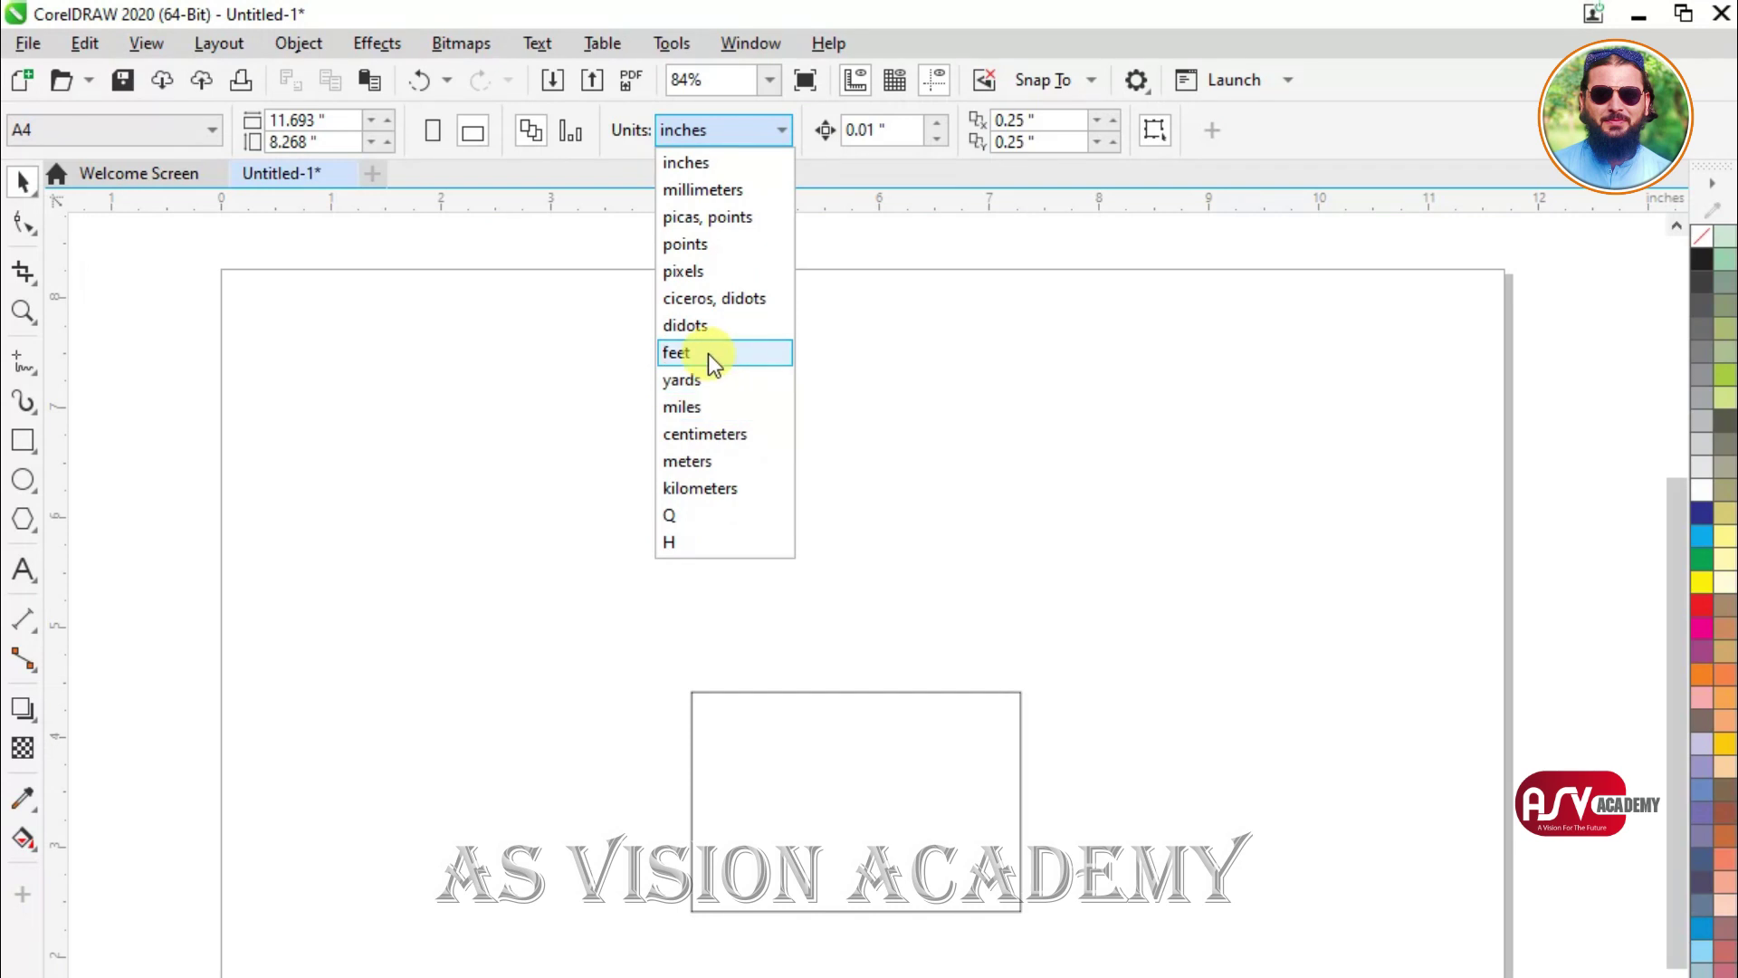
{"action": "left_click", "coordinate": [518, 631]}
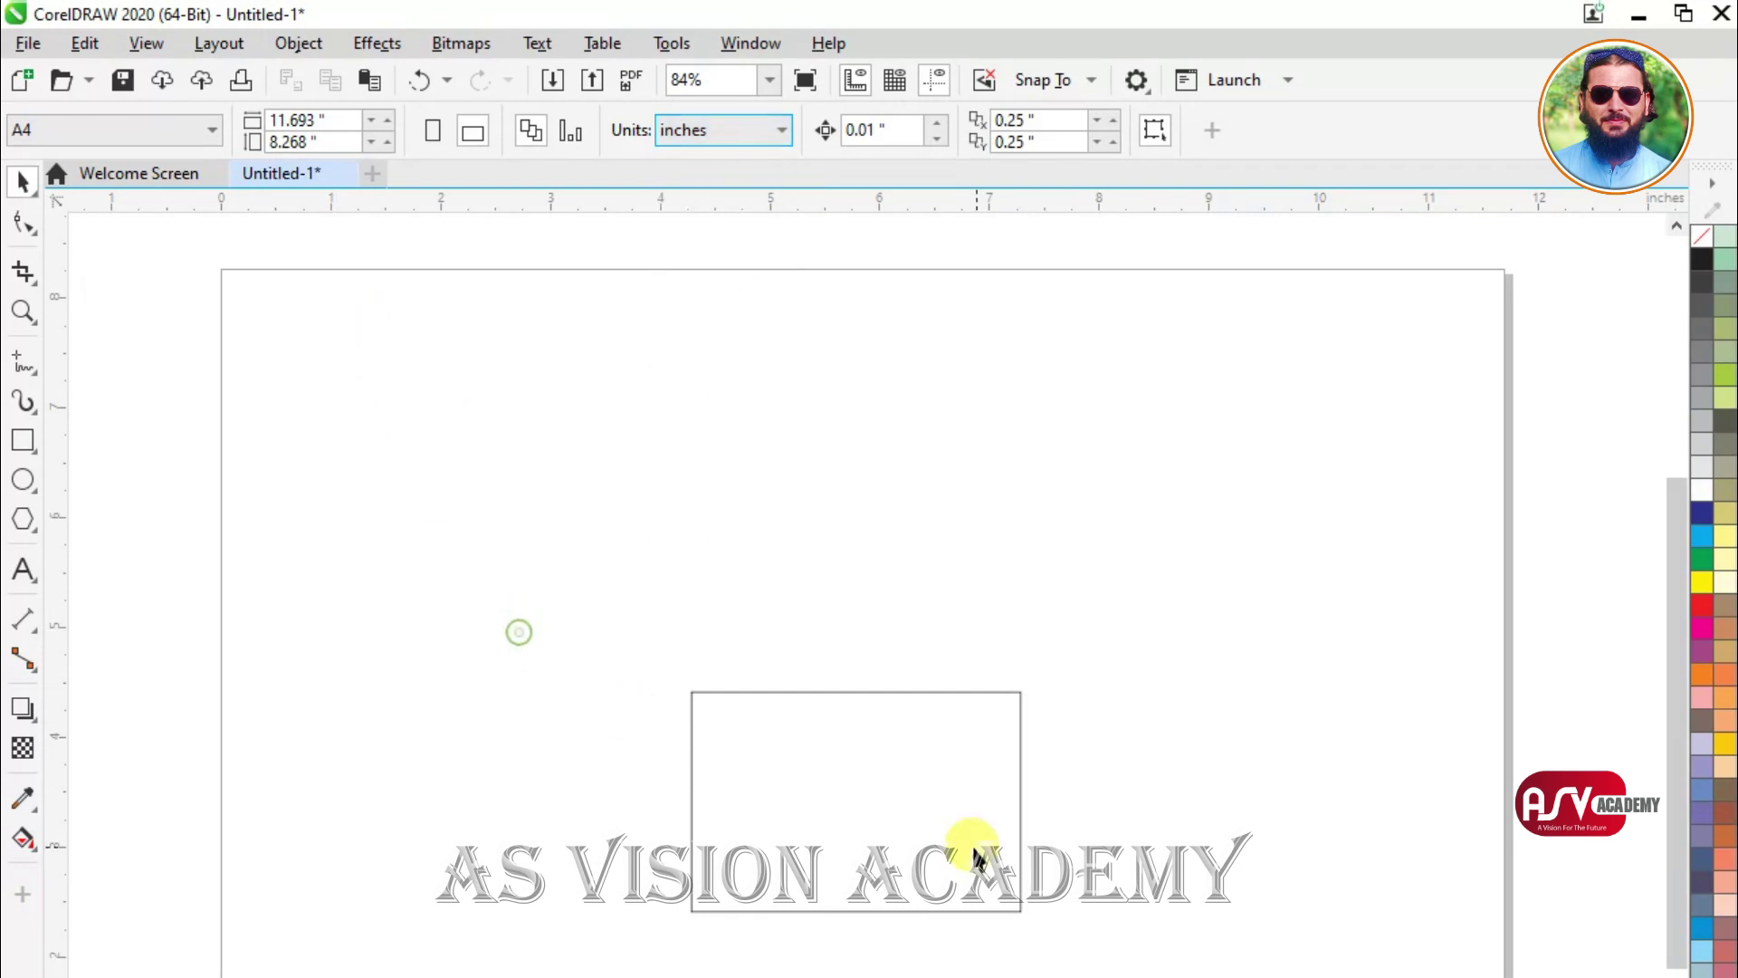
Step: Centre the rectangle on the page
{"action": "left_click", "coordinate": [826, 691]}
{"action": "key", "text": "ctrl+z"}
{"action": "key", "text": "z"}
{"action": "left_click_drag", "start_coordinate": [631, 562], "coordinate": [1074, 897]}
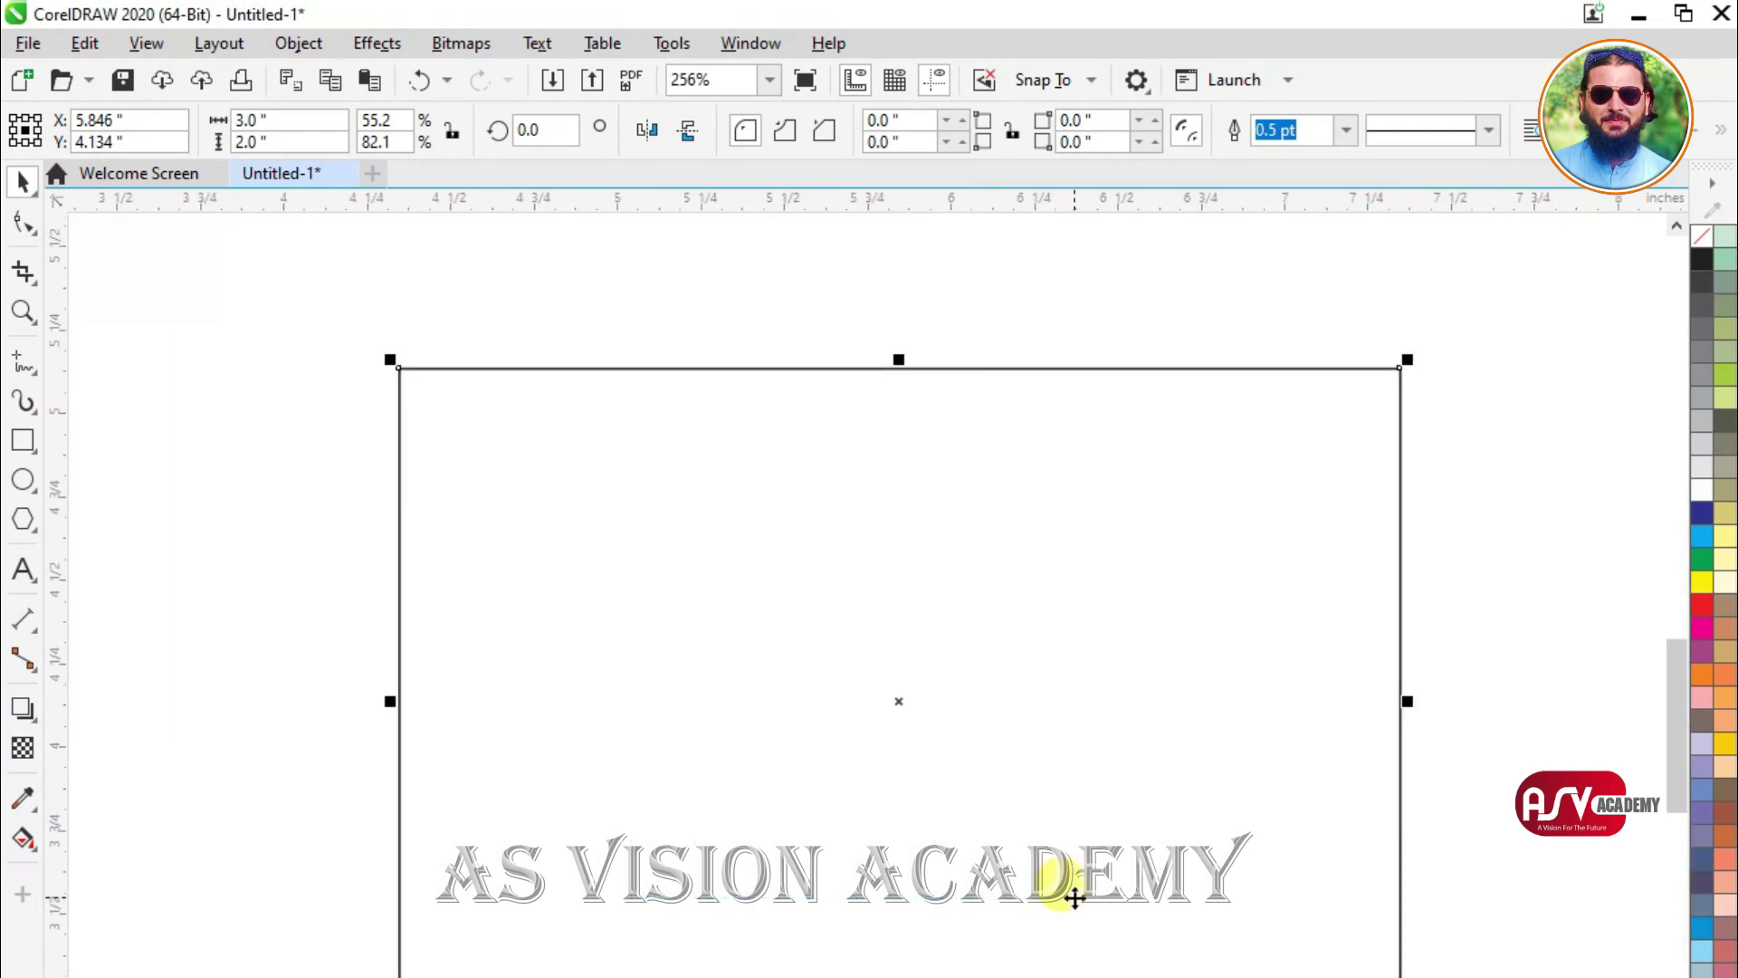
Step: Move the rectangle to about X 5.25, Y 4.31 inches and fill it with orange
{"action": "scroll", "coordinate": [1258, 438], "scroll_direction": "down", "scroll_amount": 2}
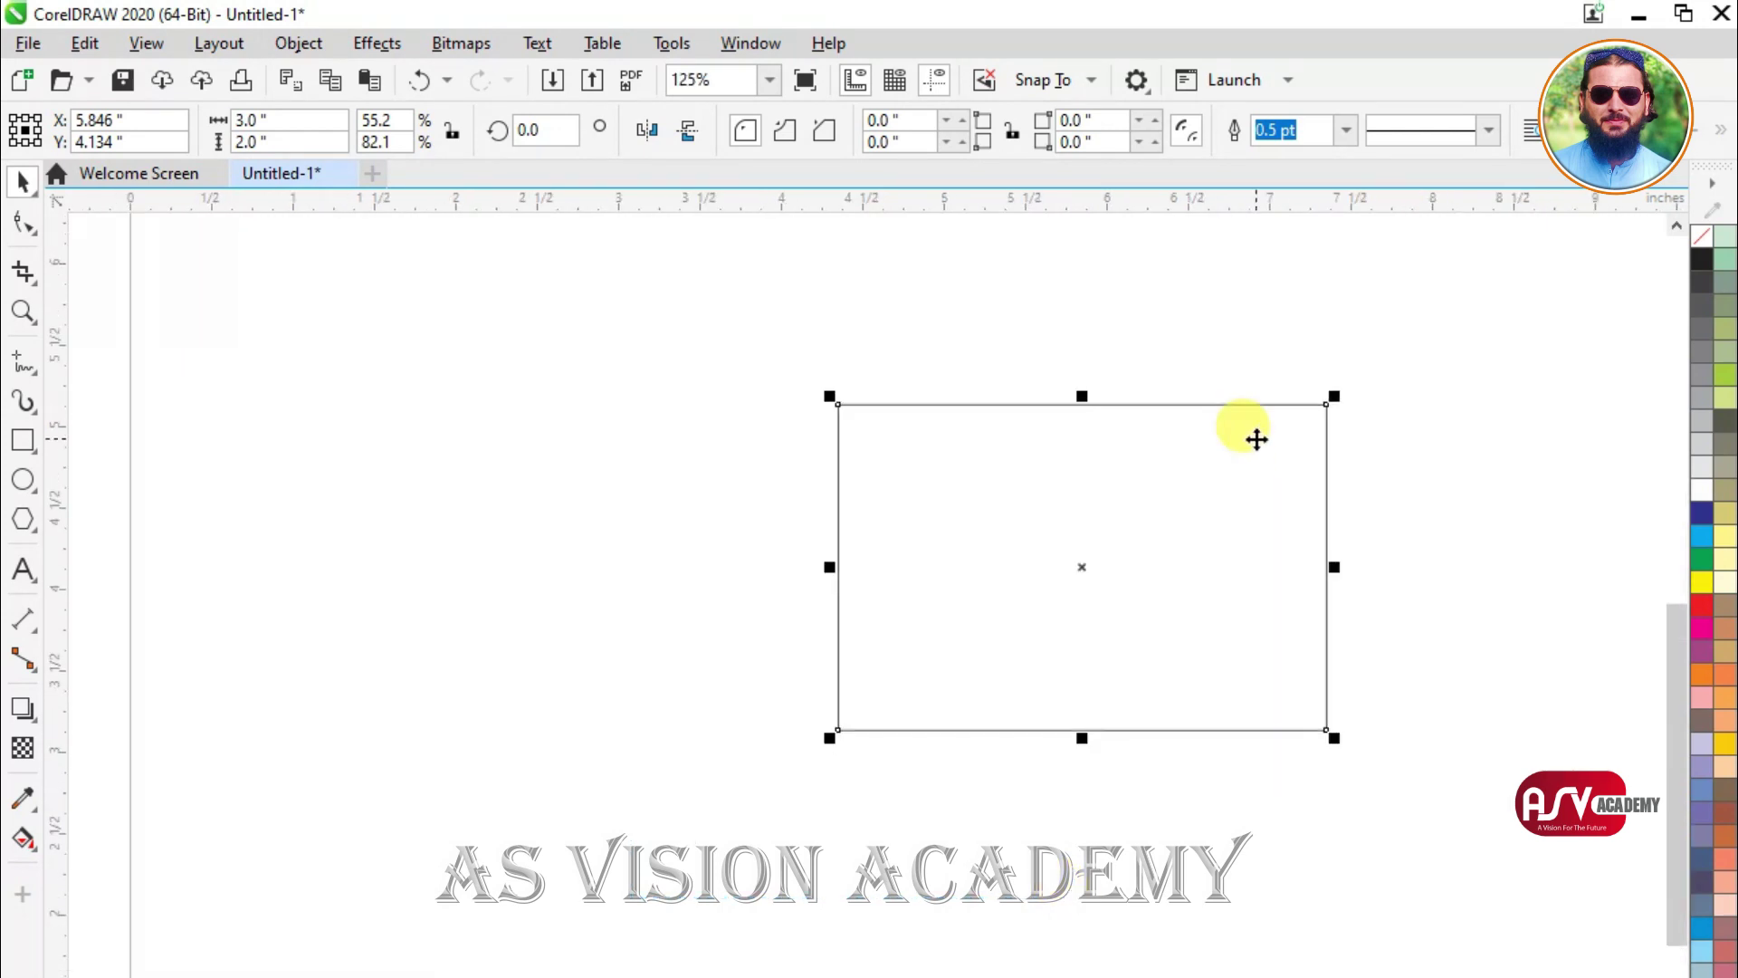
{"action": "scroll", "coordinate": [1343, 473], "scroll_direction": "down", "scroll_amount": 2}
{"action": "left_click_drag", "start_coordinate": [966, 330], "coordinate": [1443, 685]}
{"action": "left_click_drag", "start_coordinate": [769, 632], "coordinate": [756, 554]}
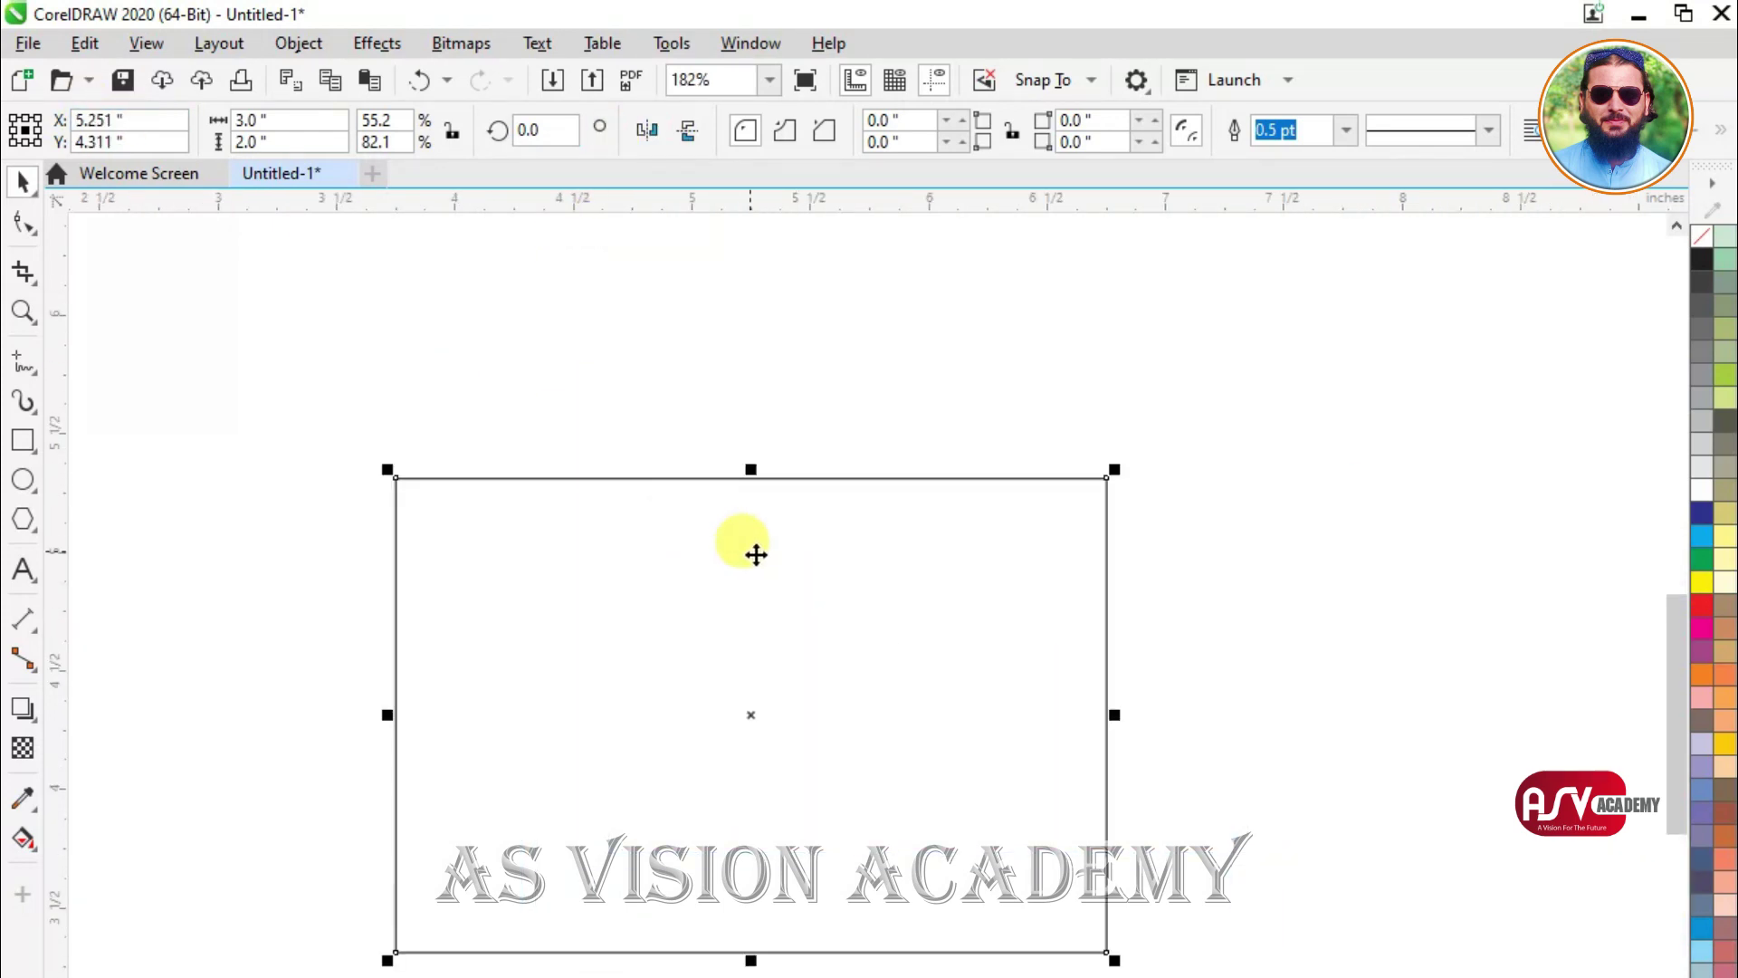
{"action": "left_click", "coordinate": [1724, 673]}
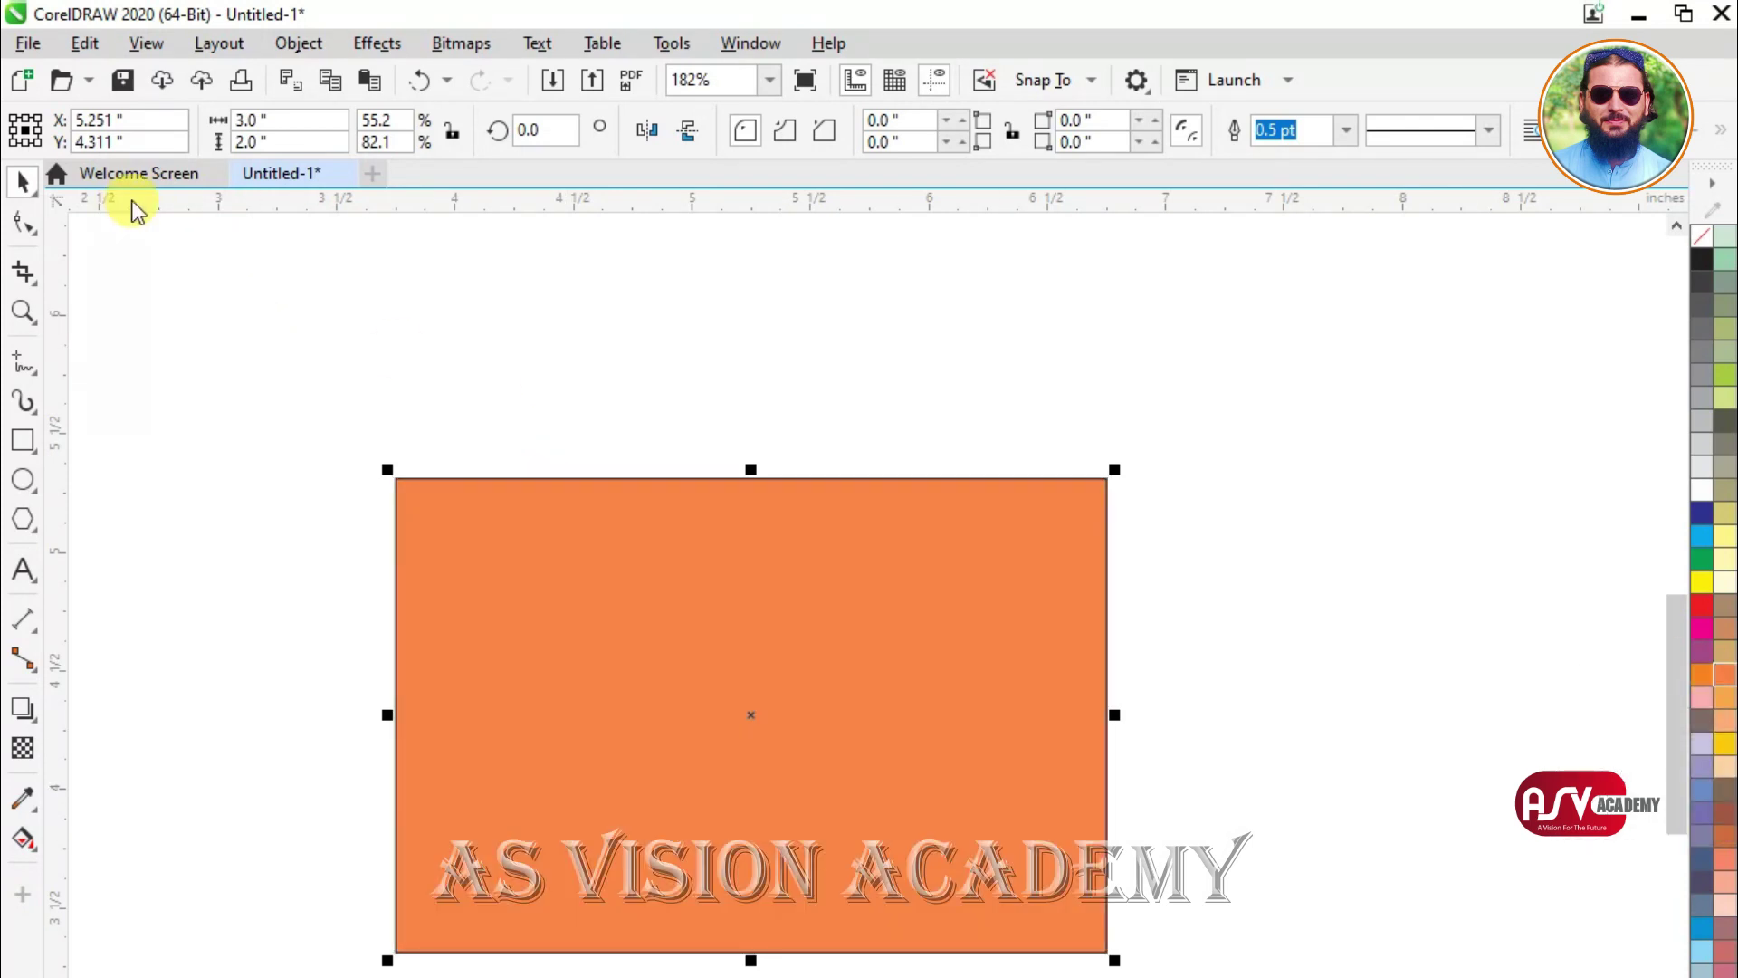
Step: Open the existing document TURKISH CAFE - job 3.cdr from the Get Started page of the Welcome Screen
{"action": "left_click", "coordinate": [140, 173]}
{"action": "left_click", "coordinate": [288, 253]}
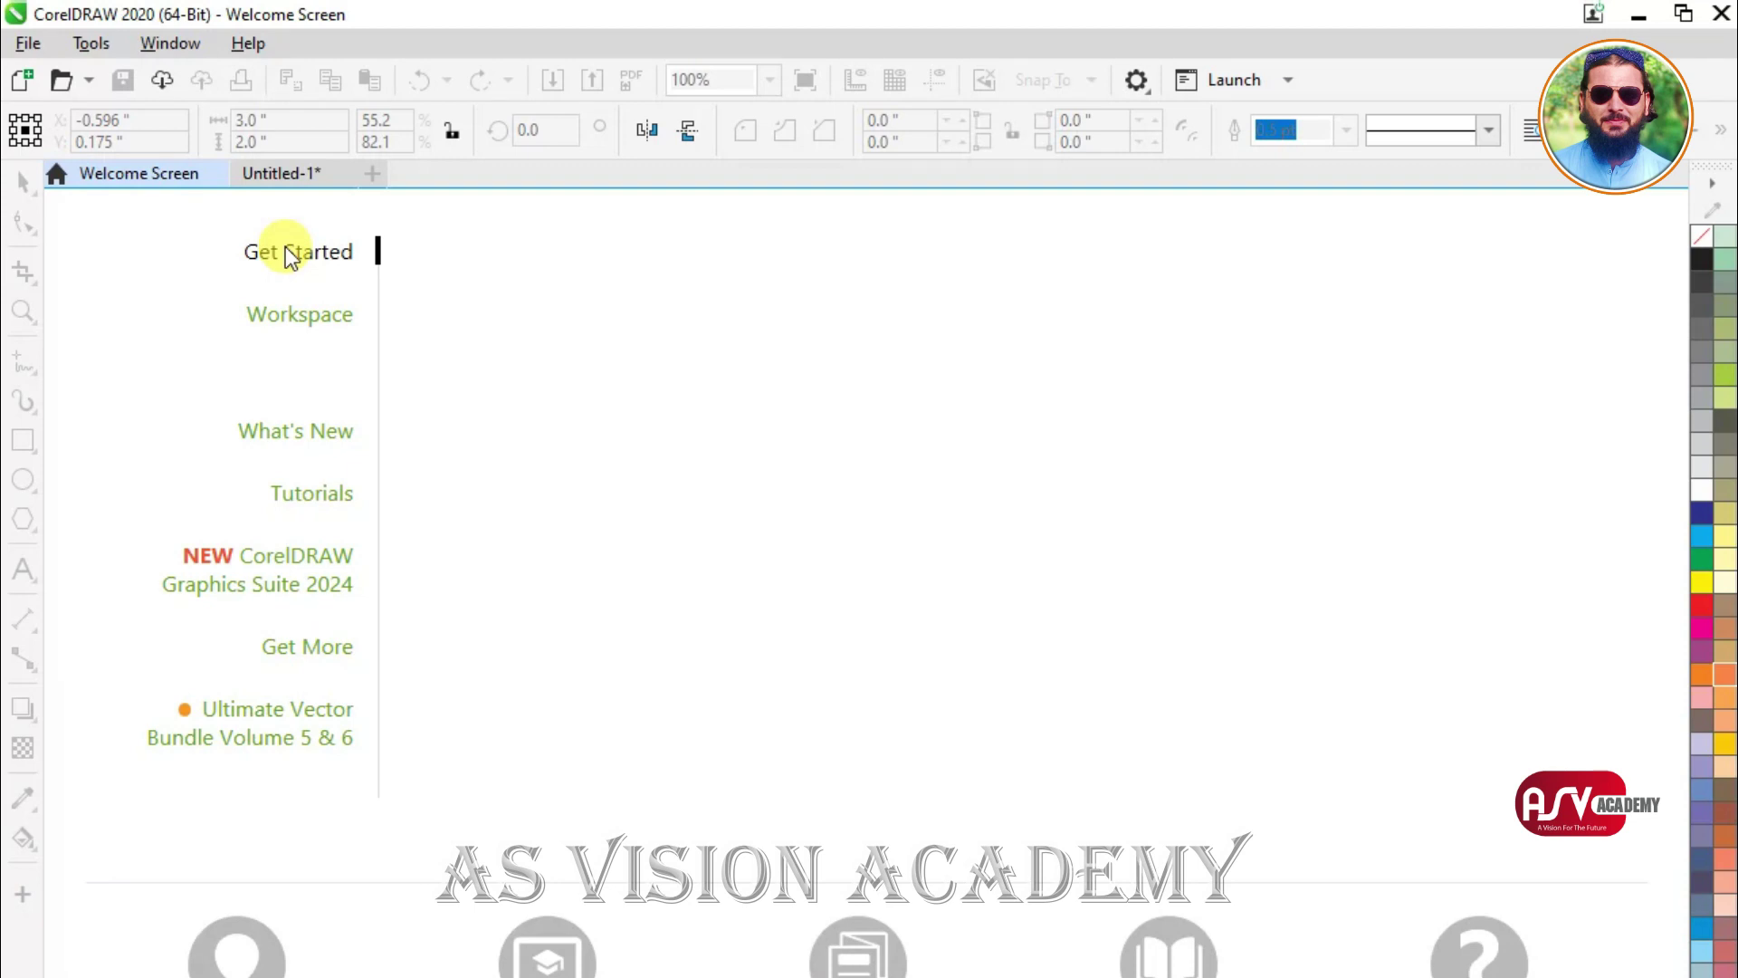
{"action": "scroll", "coordinate": [1285, 544], "scroll_direction": "down", "scroll_amount": 3}
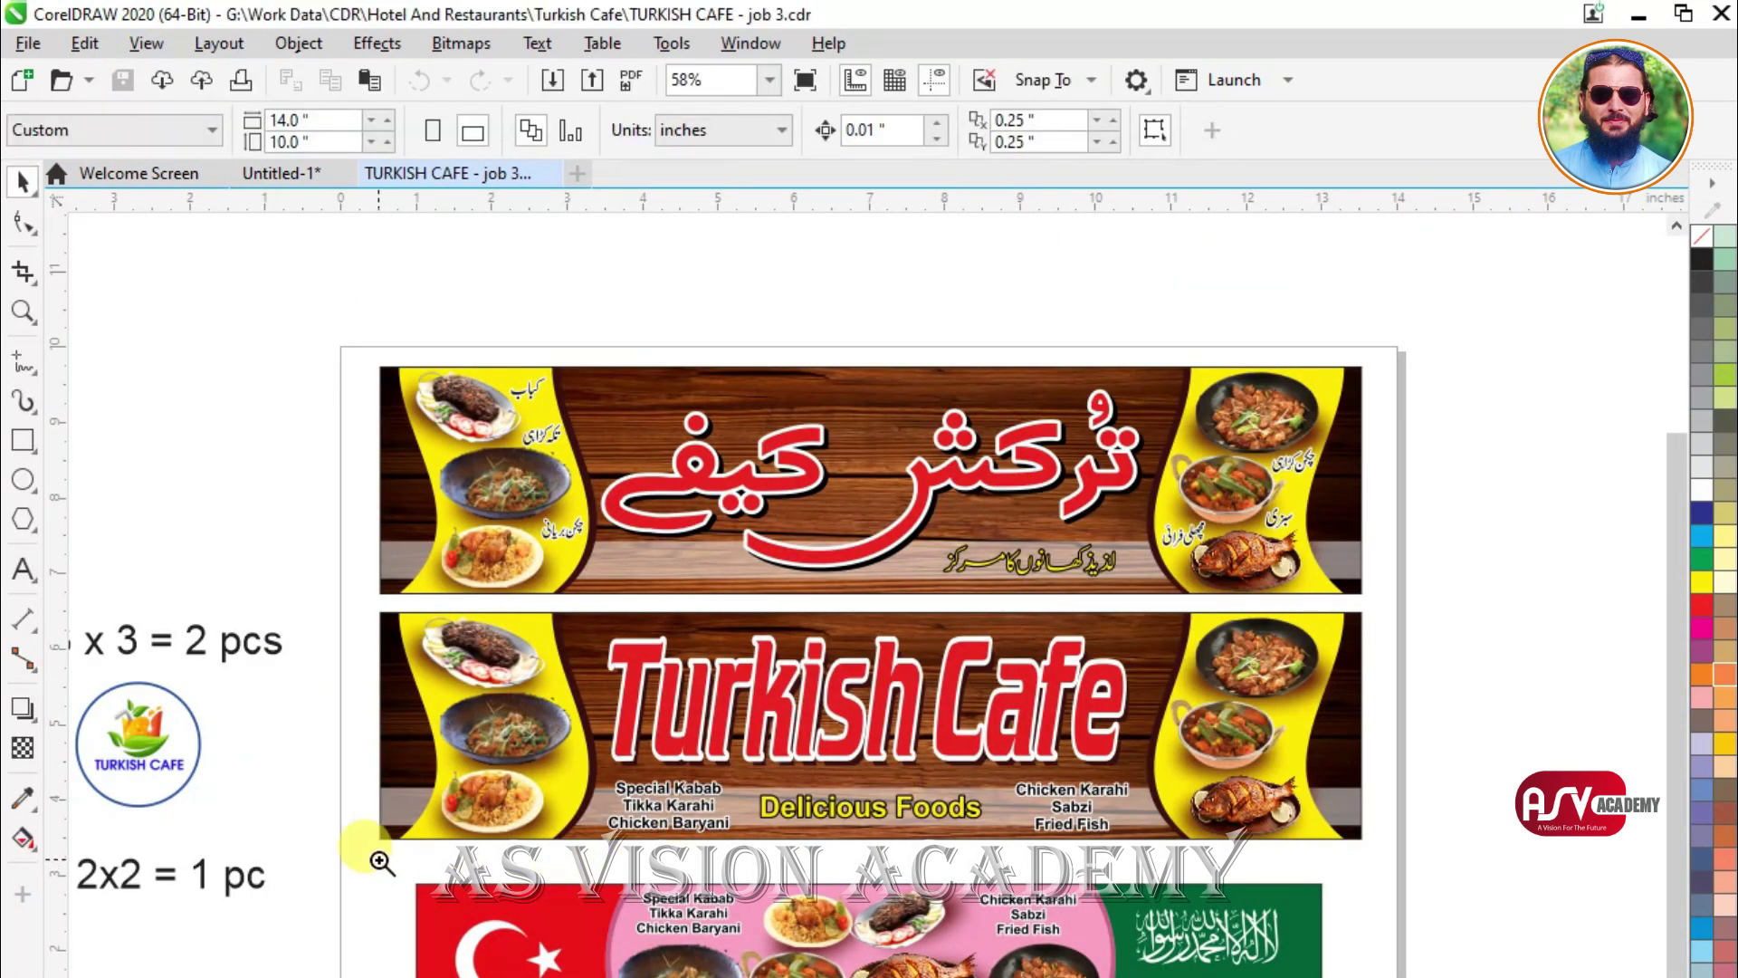
Step: Examine the flag banner below the Turkish Cafe signs, checking its edges, width and height
{"action": "scroll", "coordinate": [601, 795], "scroll_direction": "up", "scroll_amount": 3}
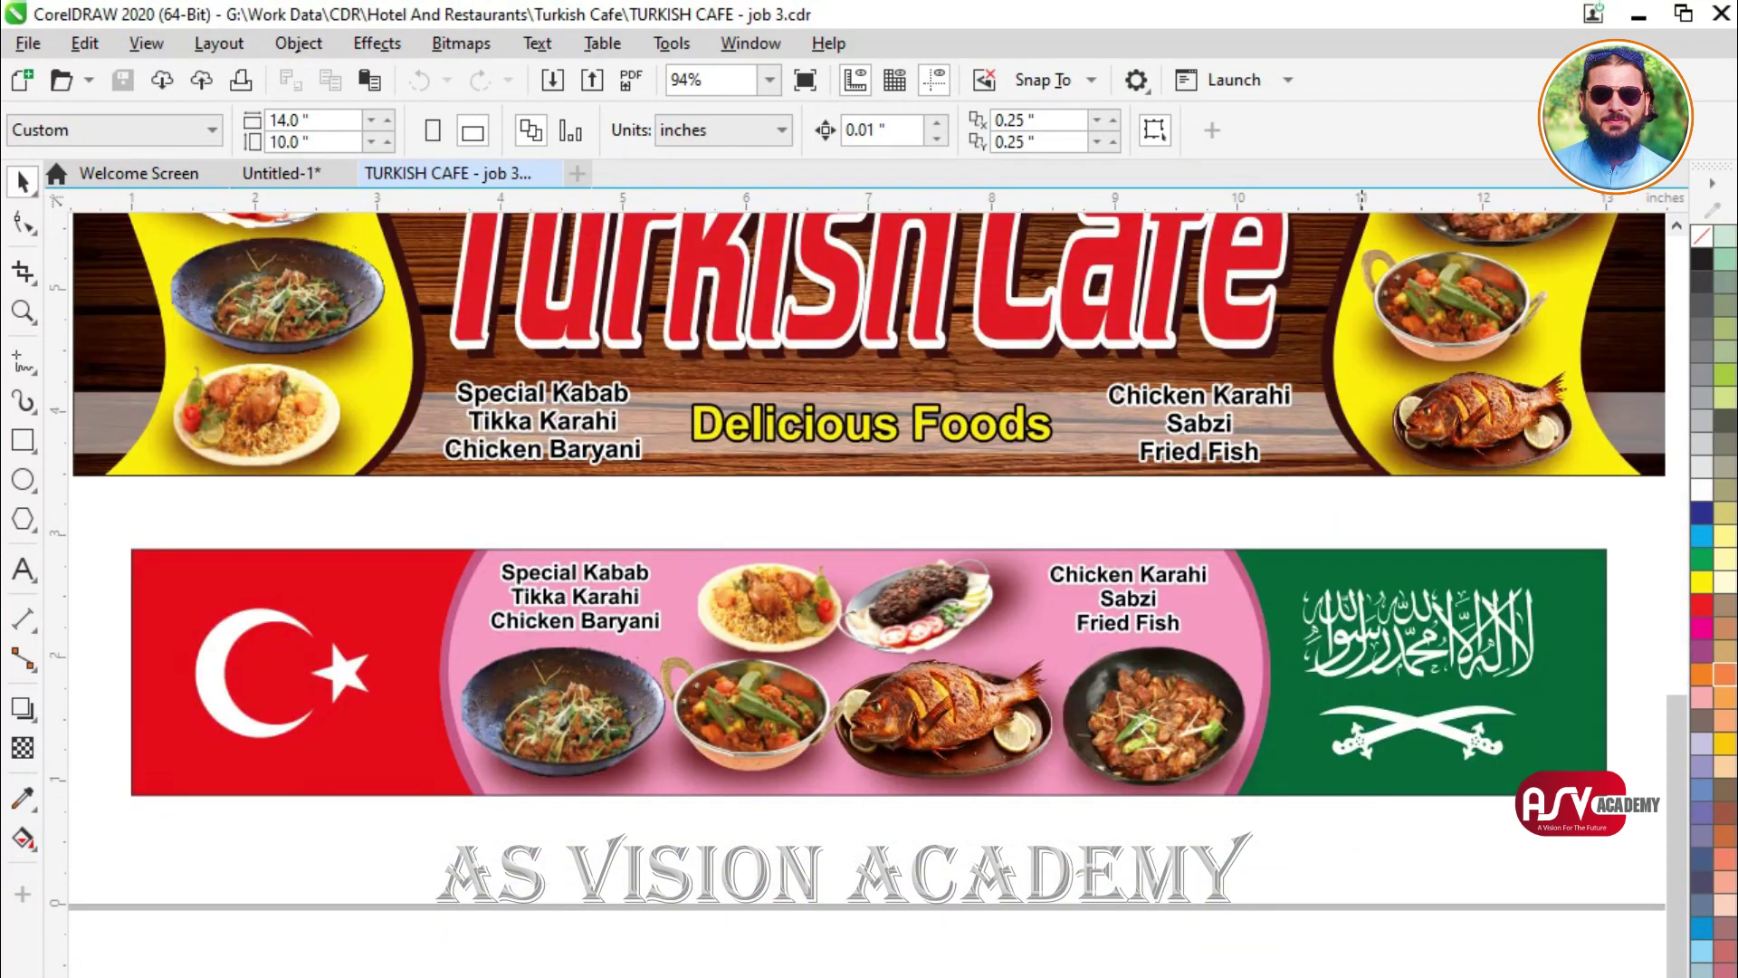
{"action": "left_click_drag", "start_coordinate": [128, 519], "coordinate": [1628, 853]}
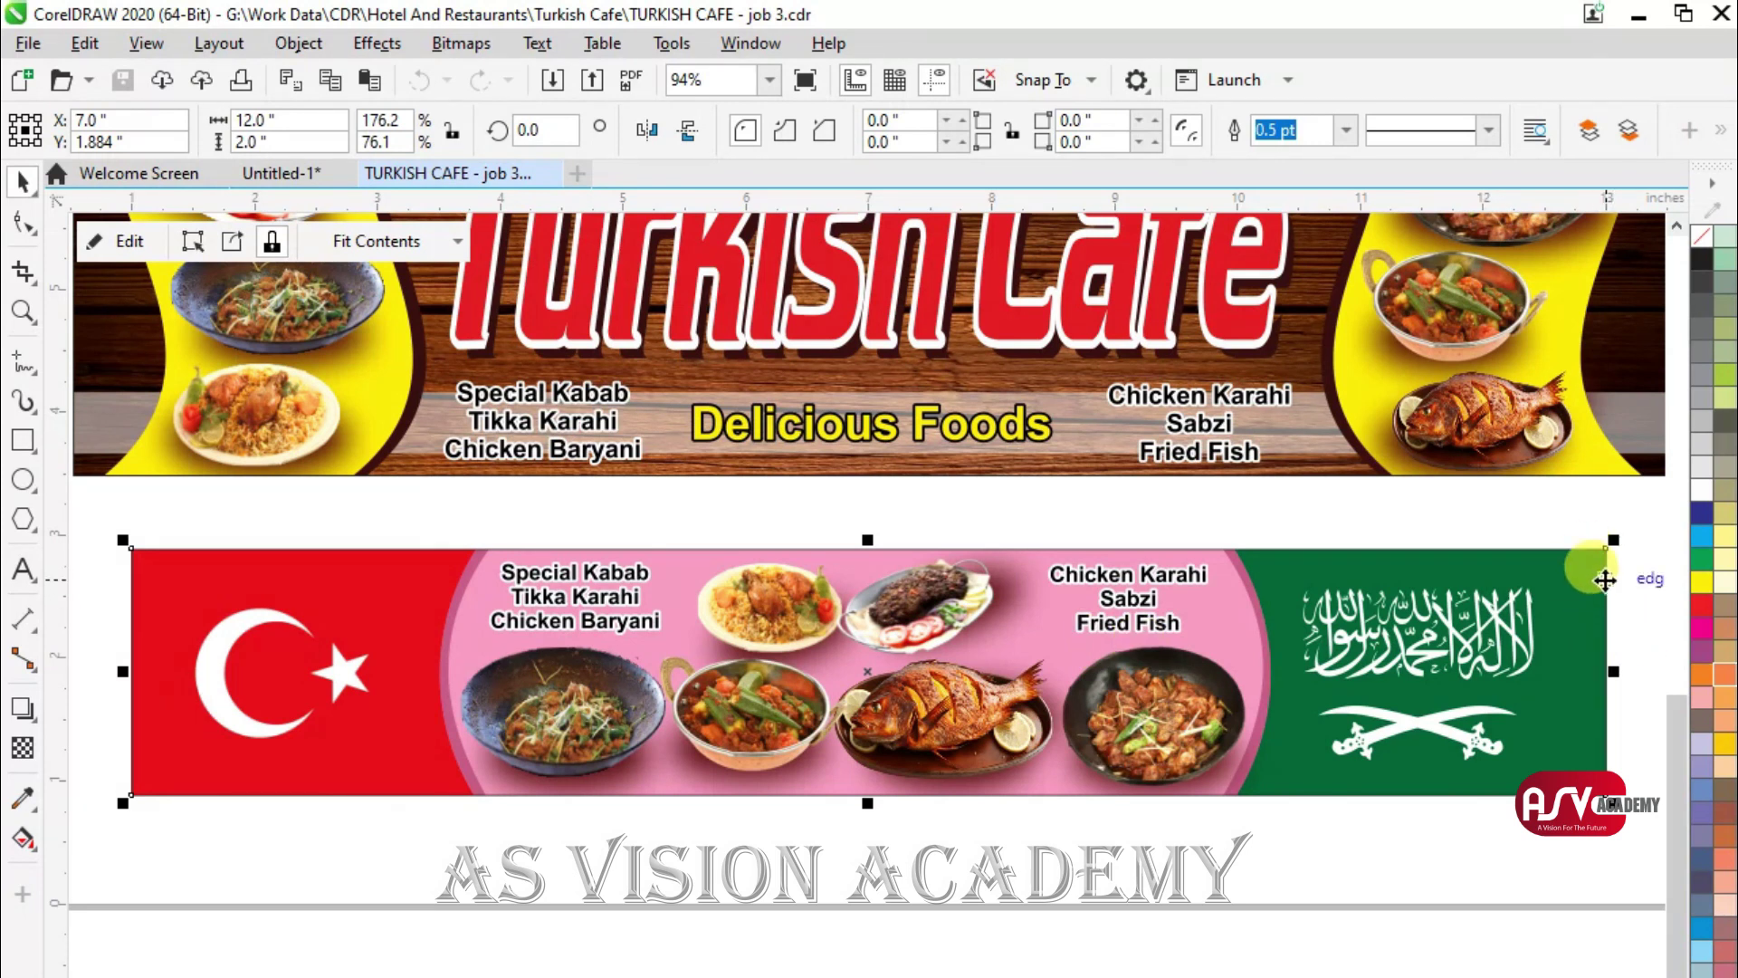
{"action": "scroll", "coordinate": [1292, 609], "scroll_direction": "up", "scroll_amount": 6}
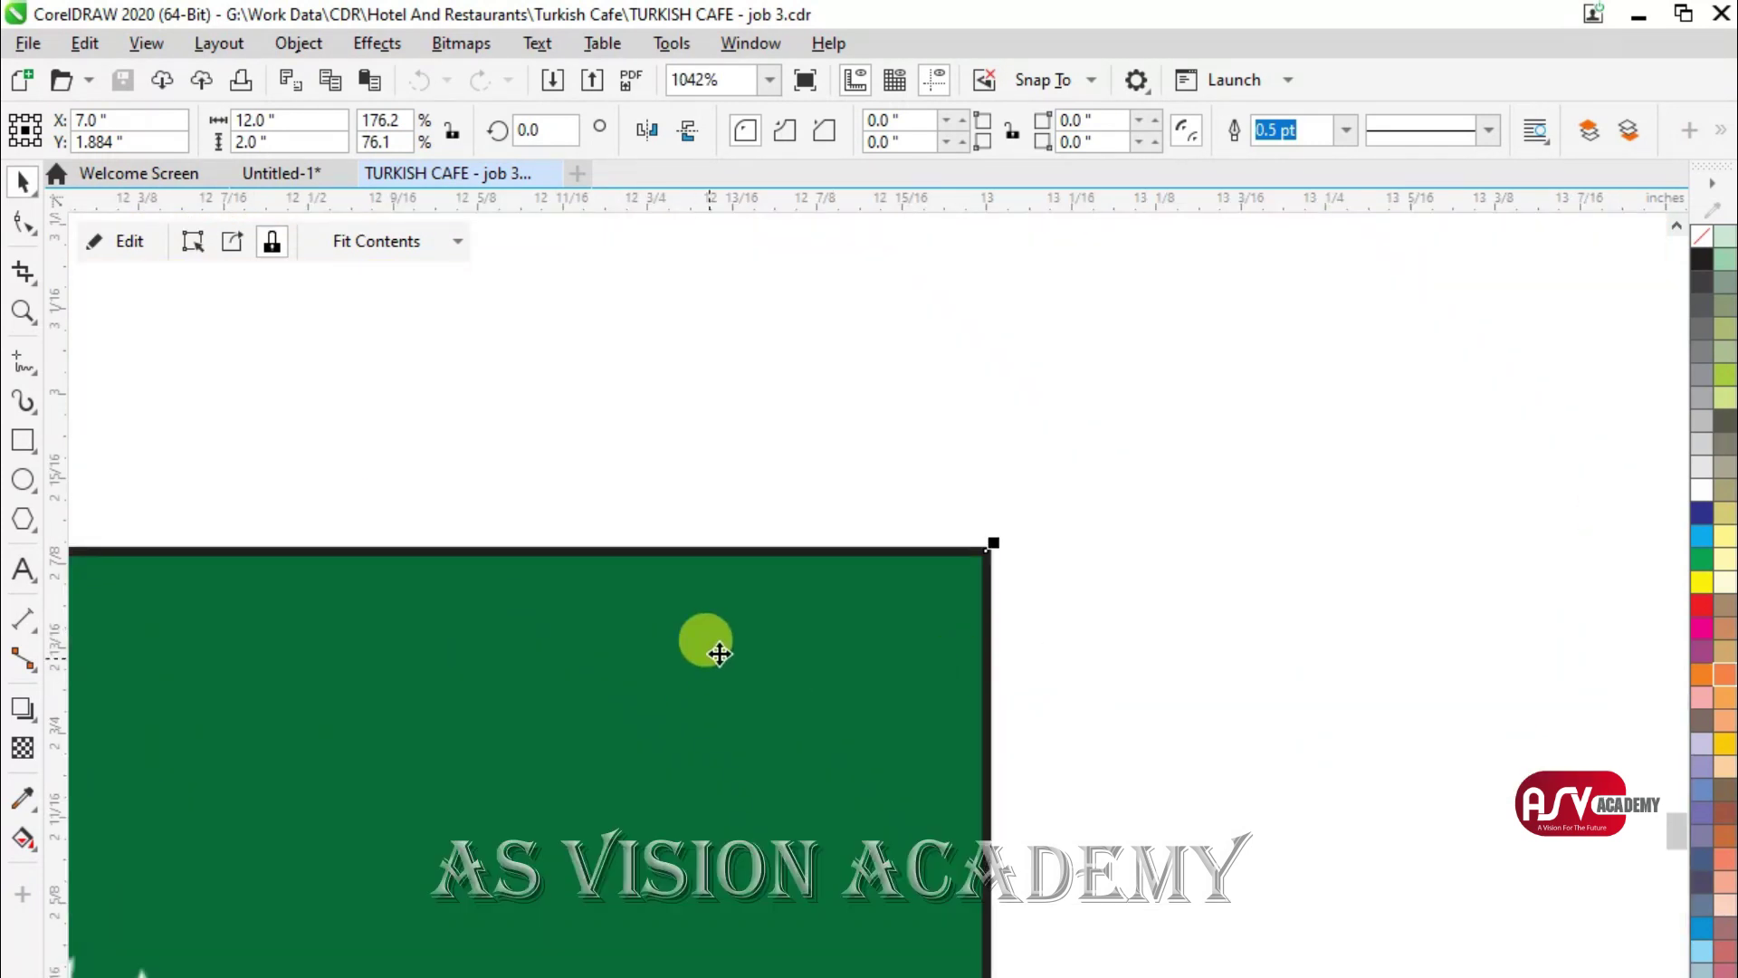
{"action": "scroll", "coordinate": [719, 654], "scroll_direction": "down", "scroll_amount": 8}
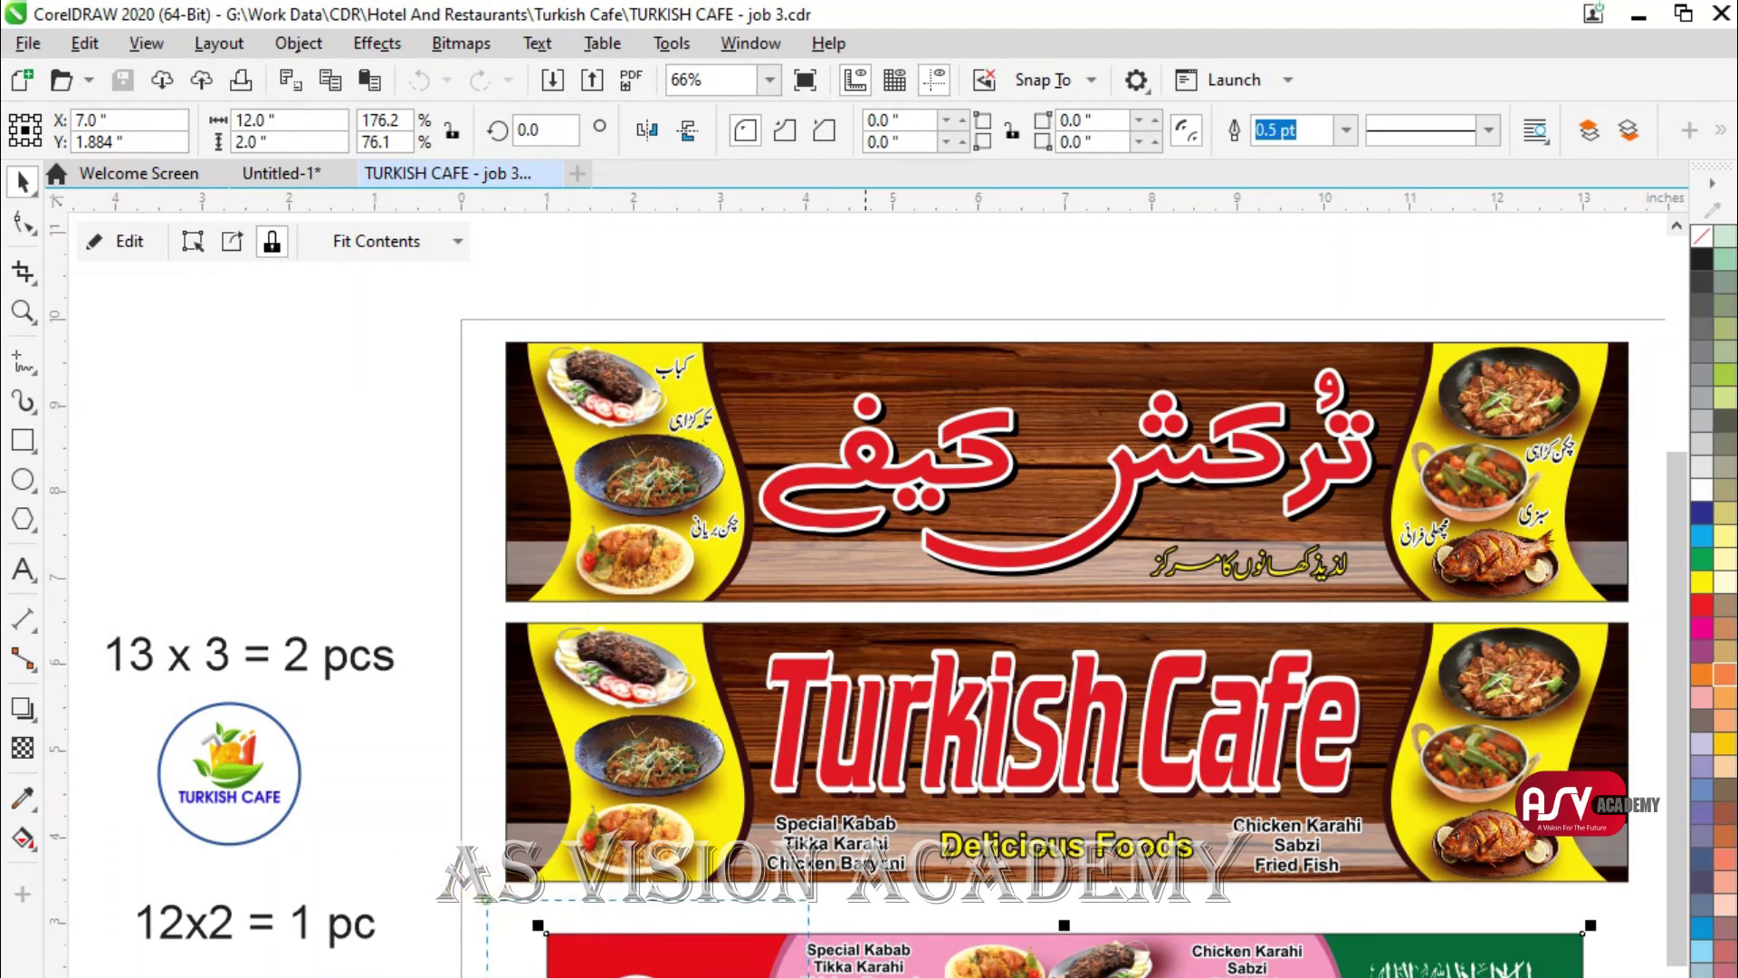
{"action": "scroll", "coordinate": [869, 647], "scroll_direction": "right", "scroll_amount": 2}
{"action": "scroll", "coordinate": [1629, 580], "scroll_direction": "up", "scroll_amount": 1}
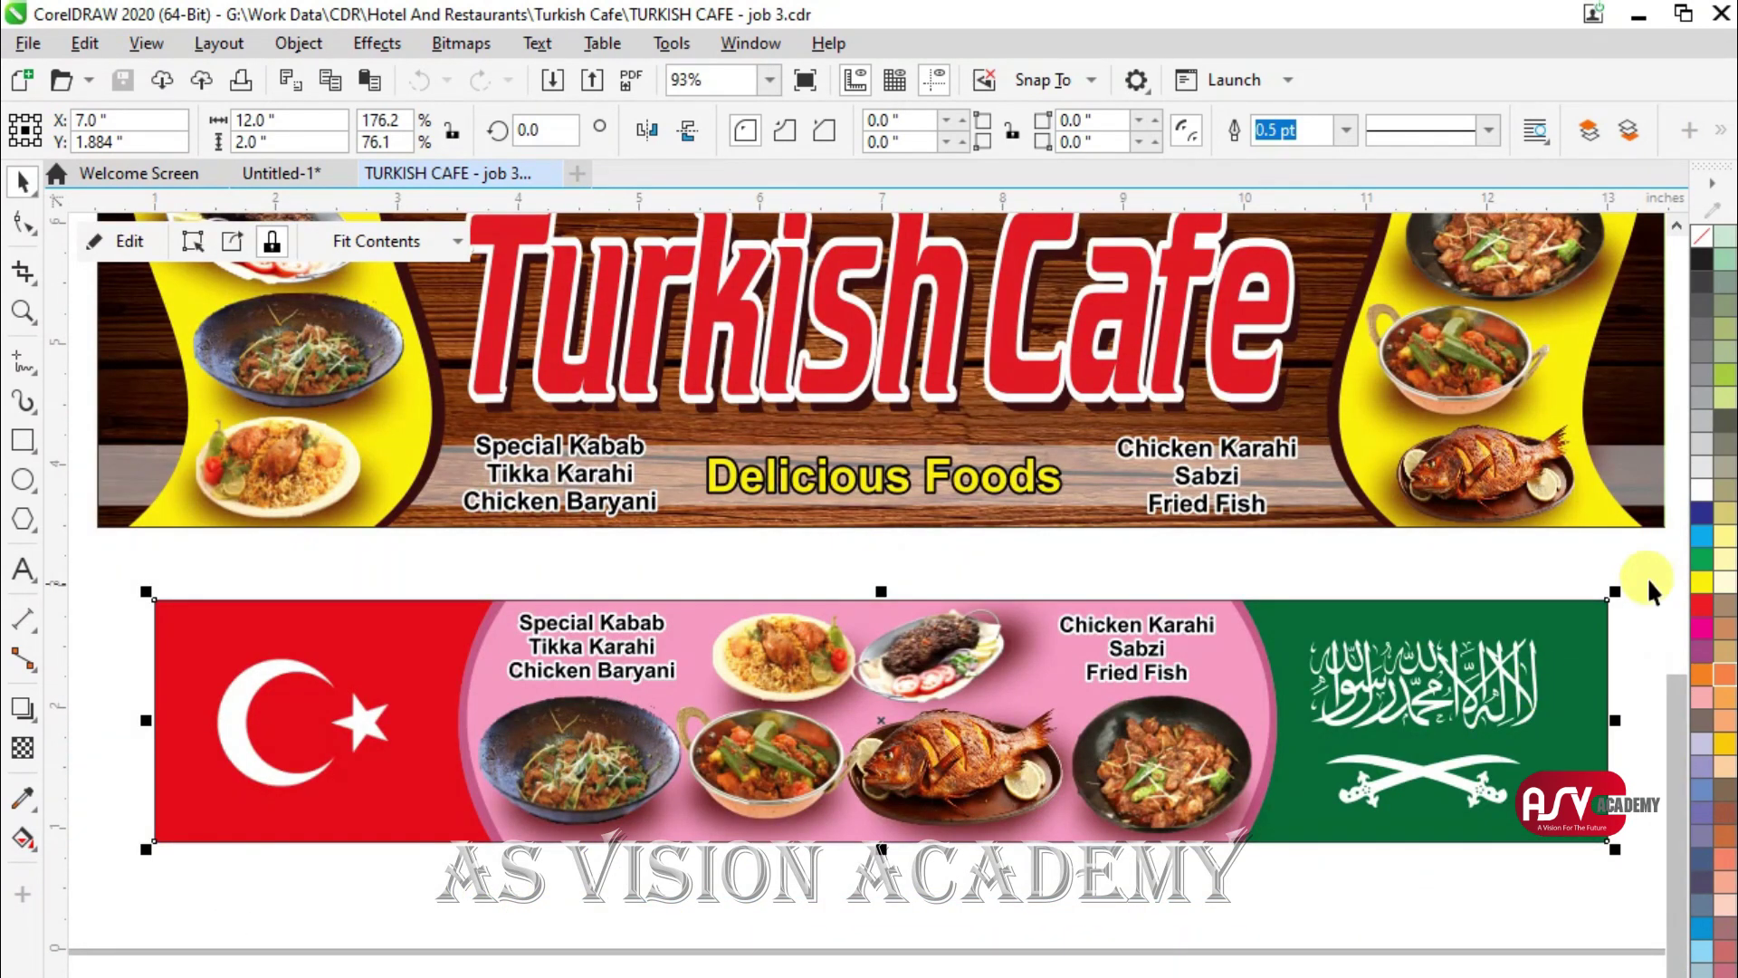
{"action": "left_click", "coordinate": [457, 964]}
{"action": "left_click_drag", "start_coordinate": [457, 964], "coordinate": [77, 942]}
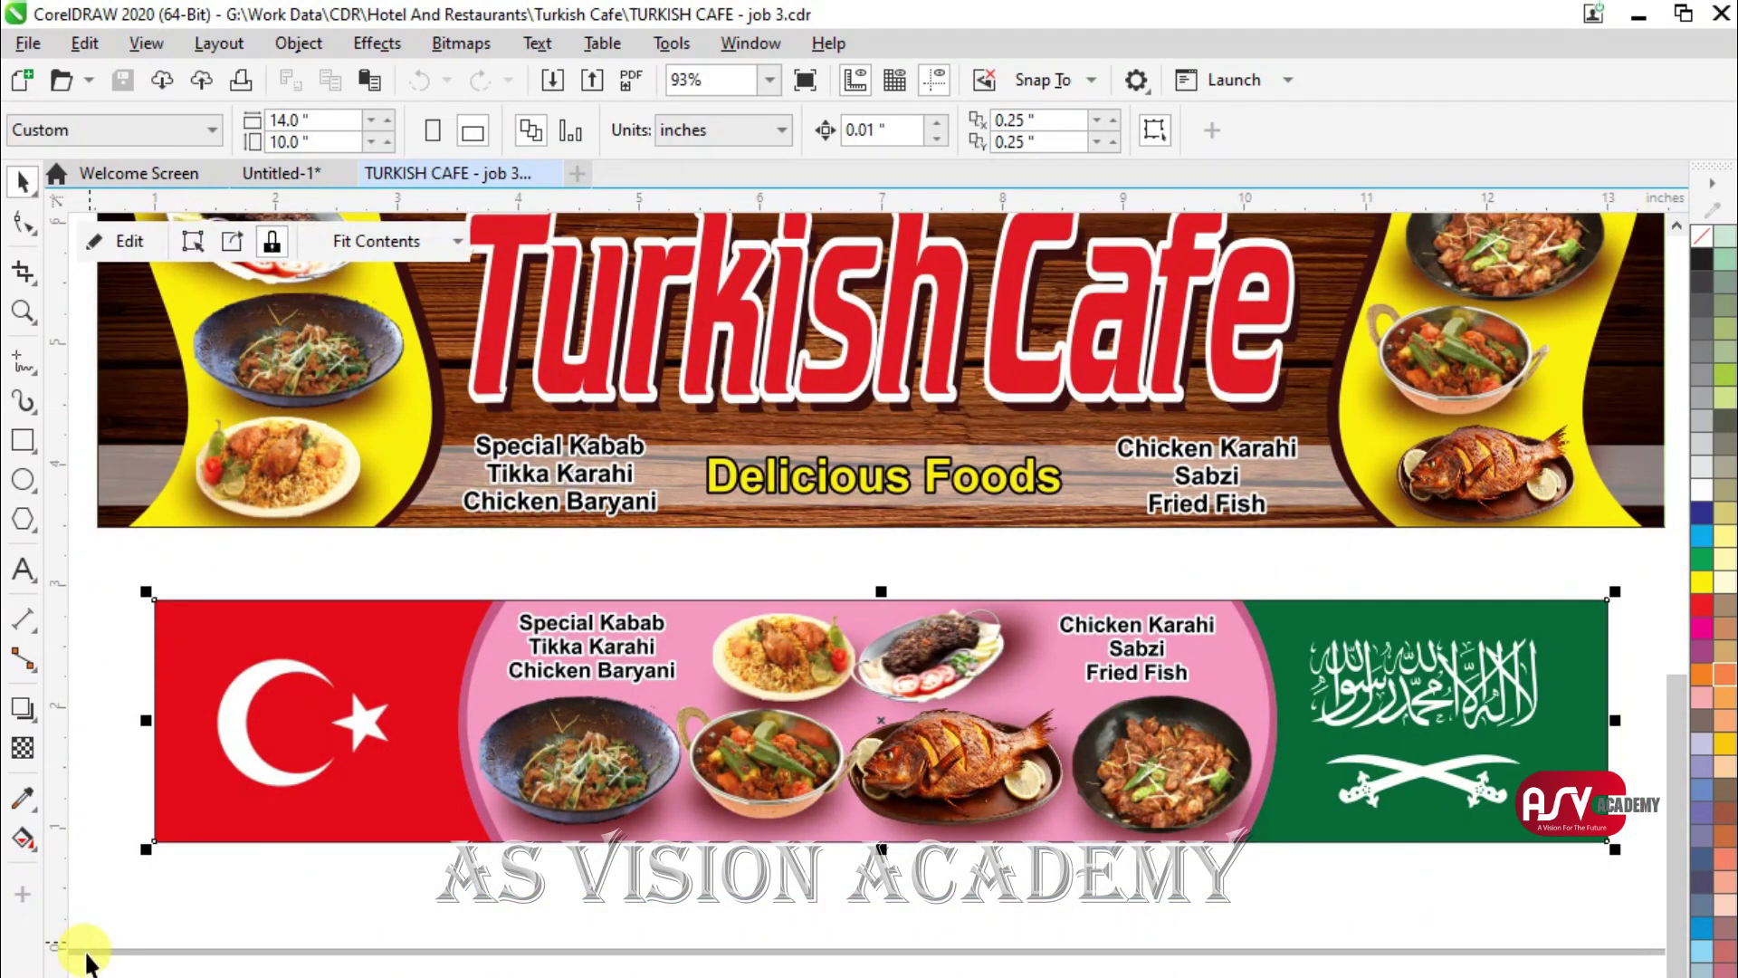
{"action": "left_click", "coordinate": [288, 120]}
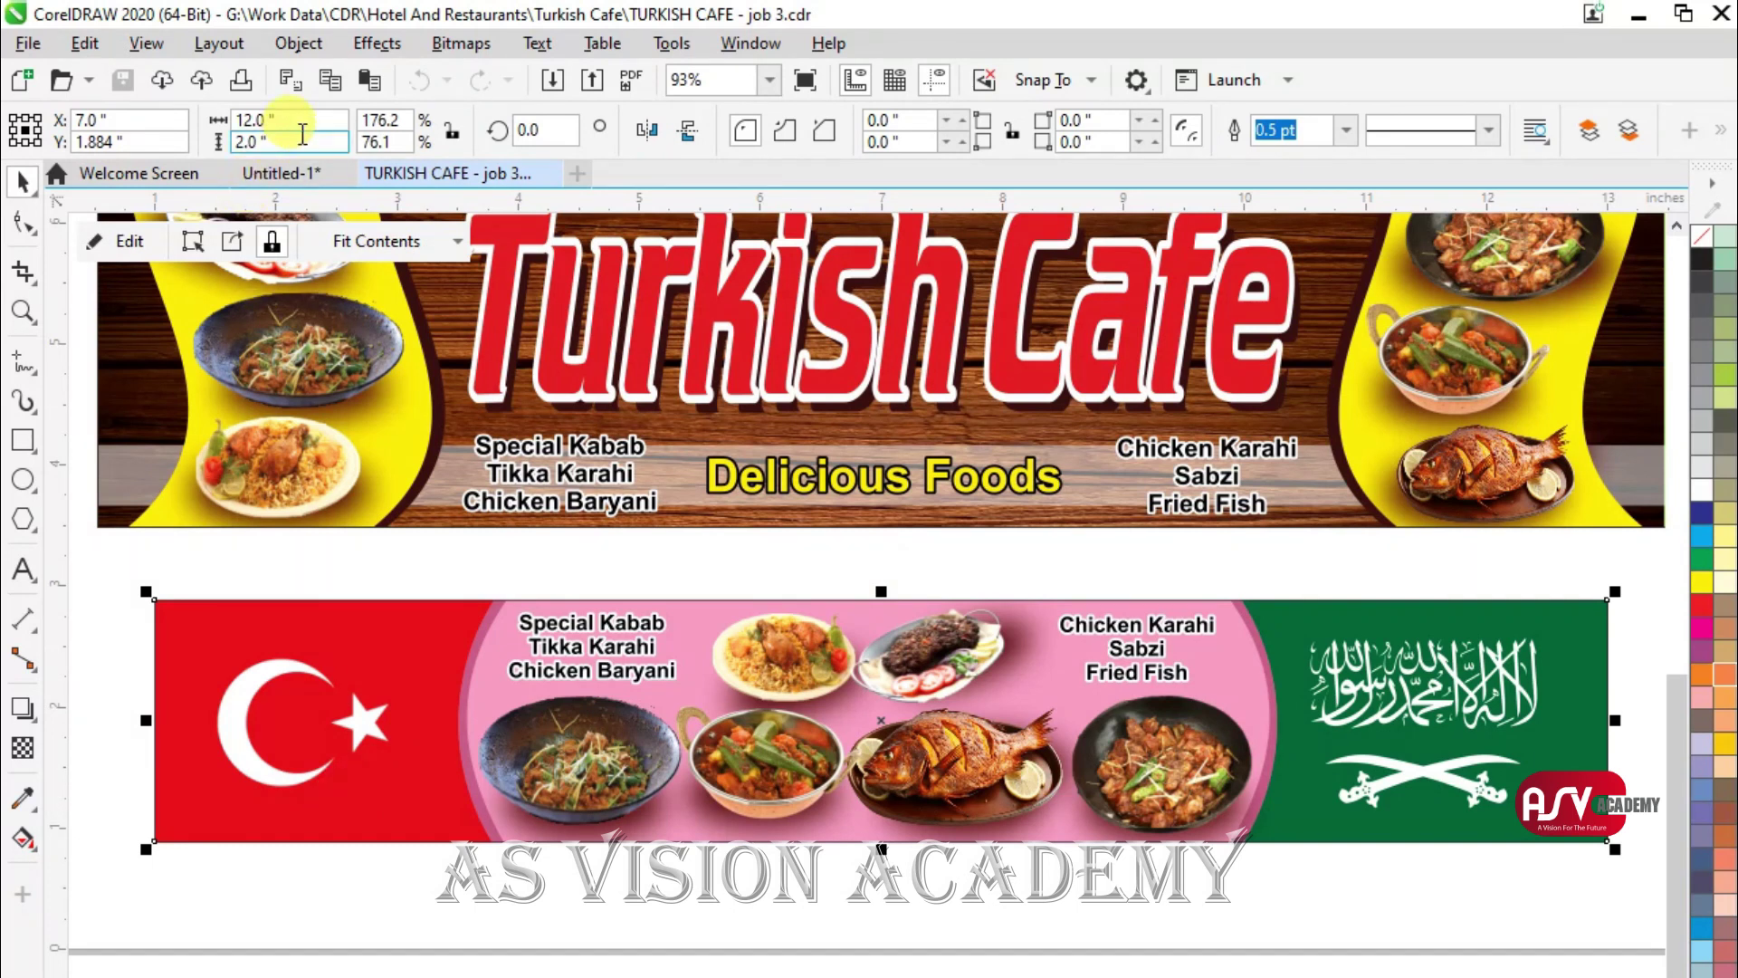
{"action": "key", "text": "Tab"}
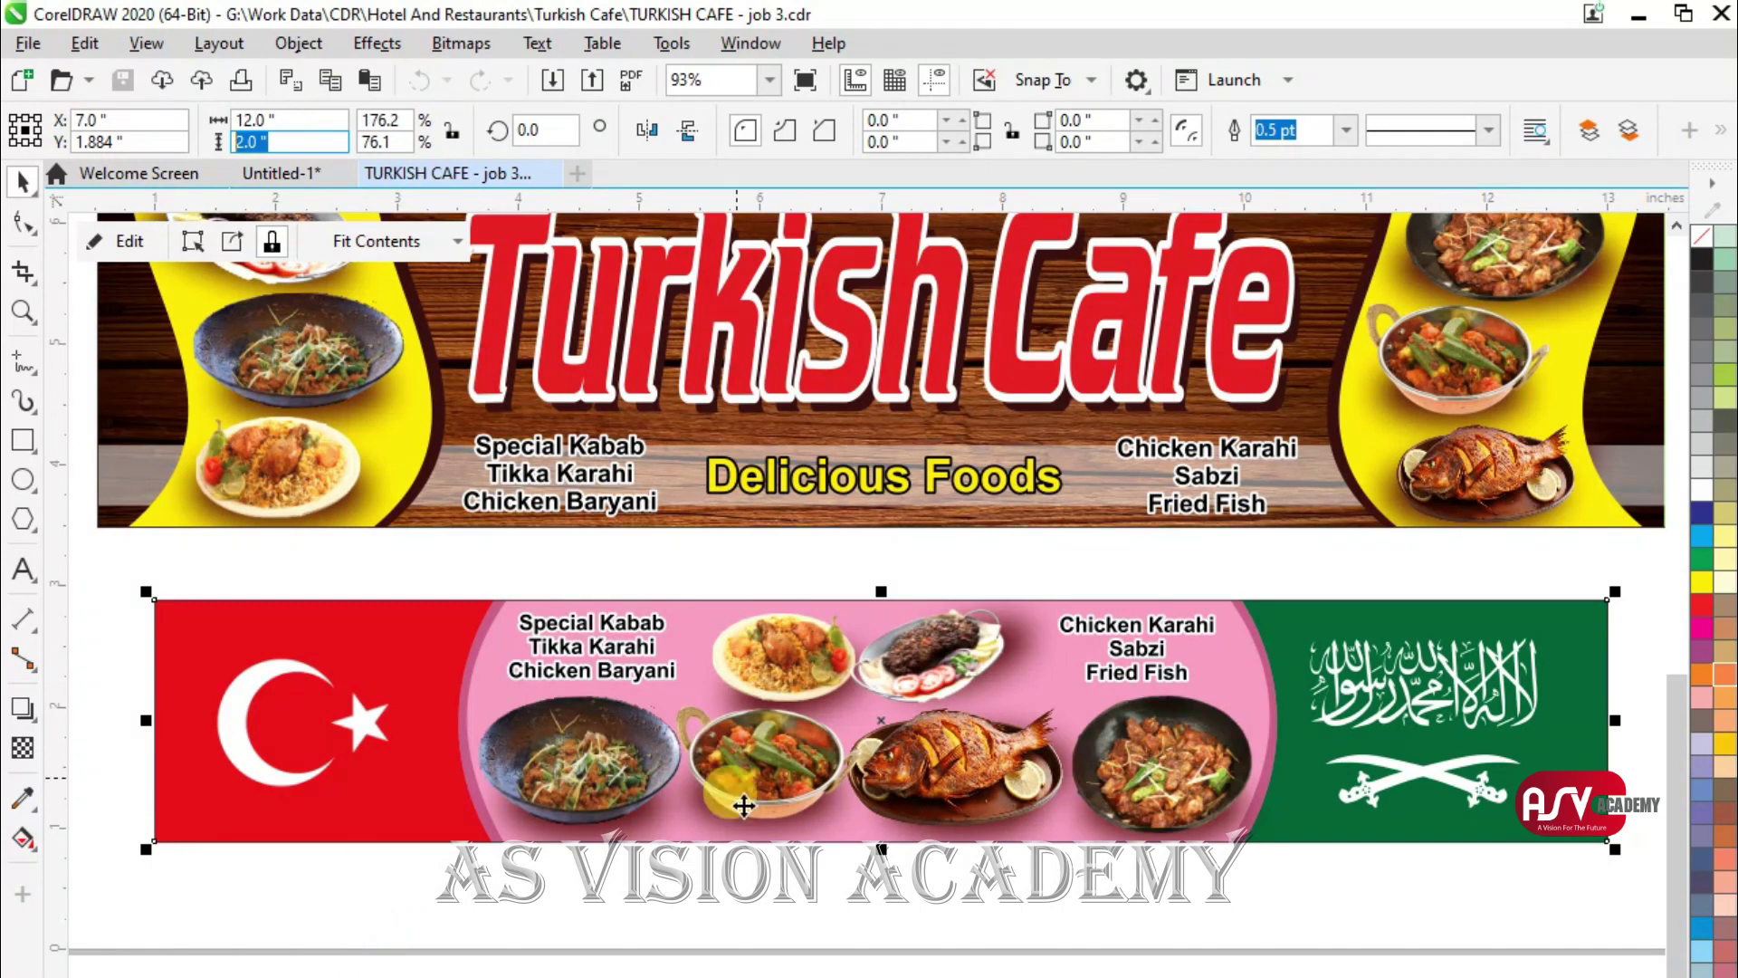
{"action": "left_click", "coordinate": [710, 790]}
Step: Start exporting only the selected flag banner to the Desktop as Flex 12x2 in JPG - JPEG Bitmaps format
{"action": "left_click_drag", "start_coordinate": [129, 579], "coordinate": [1625, 893]}
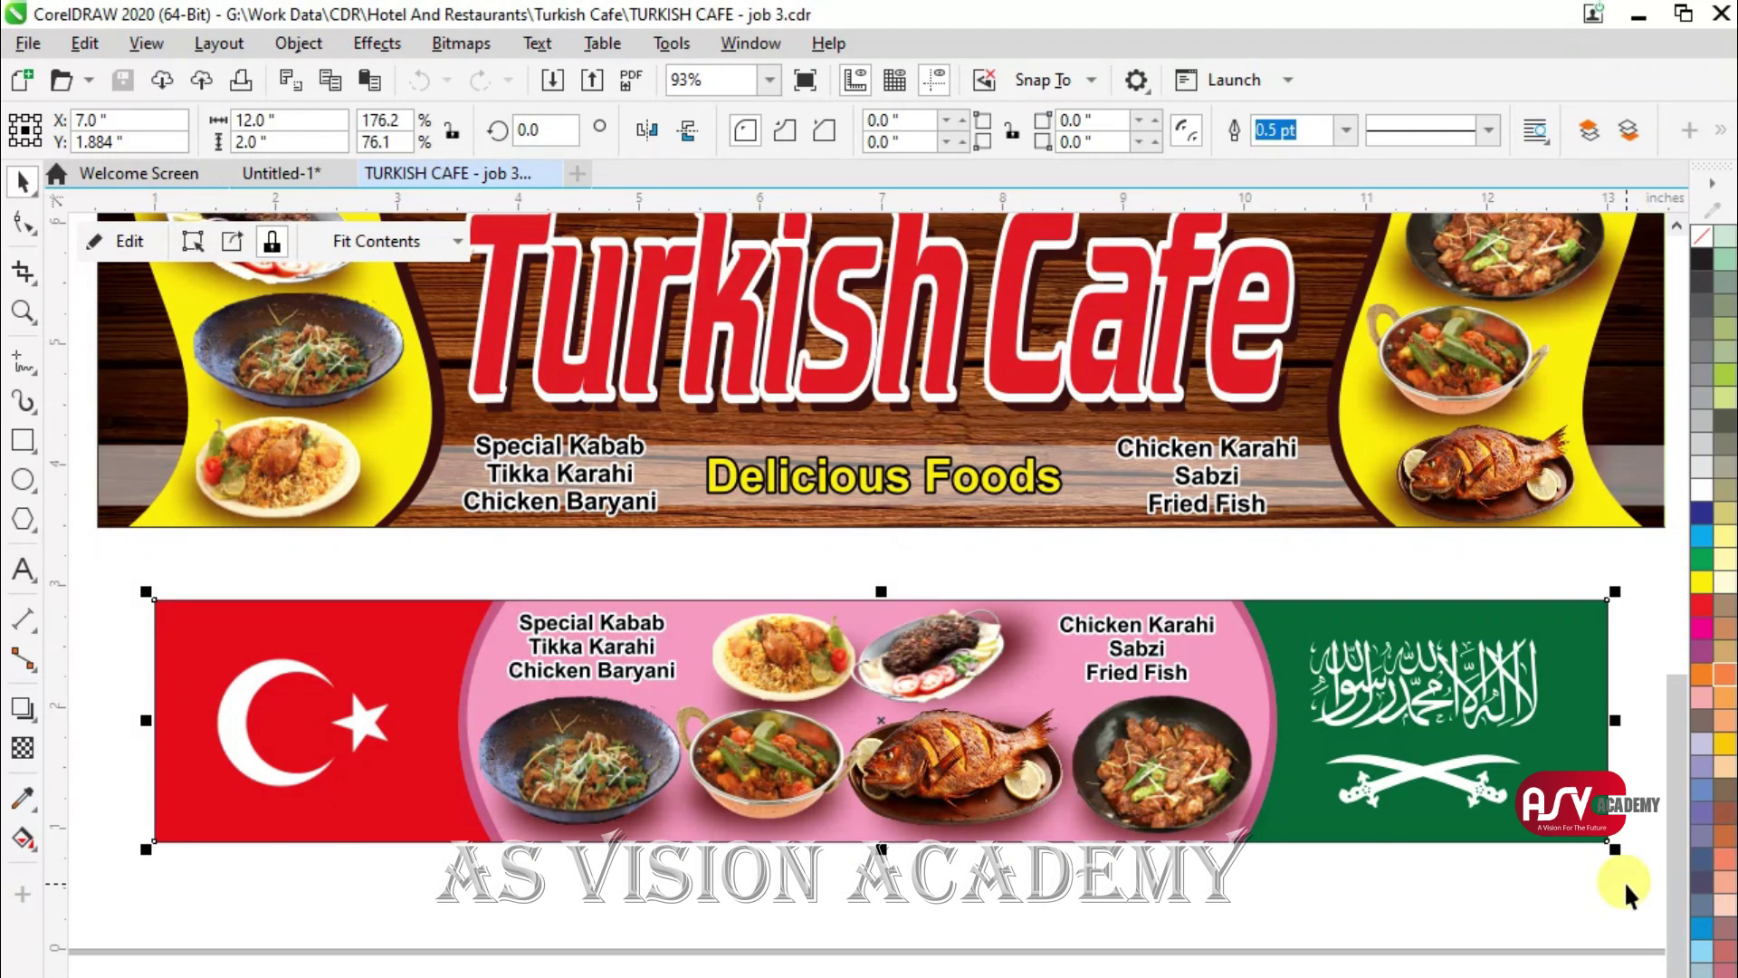
{"action": "key", "text": "ctrl+e"}
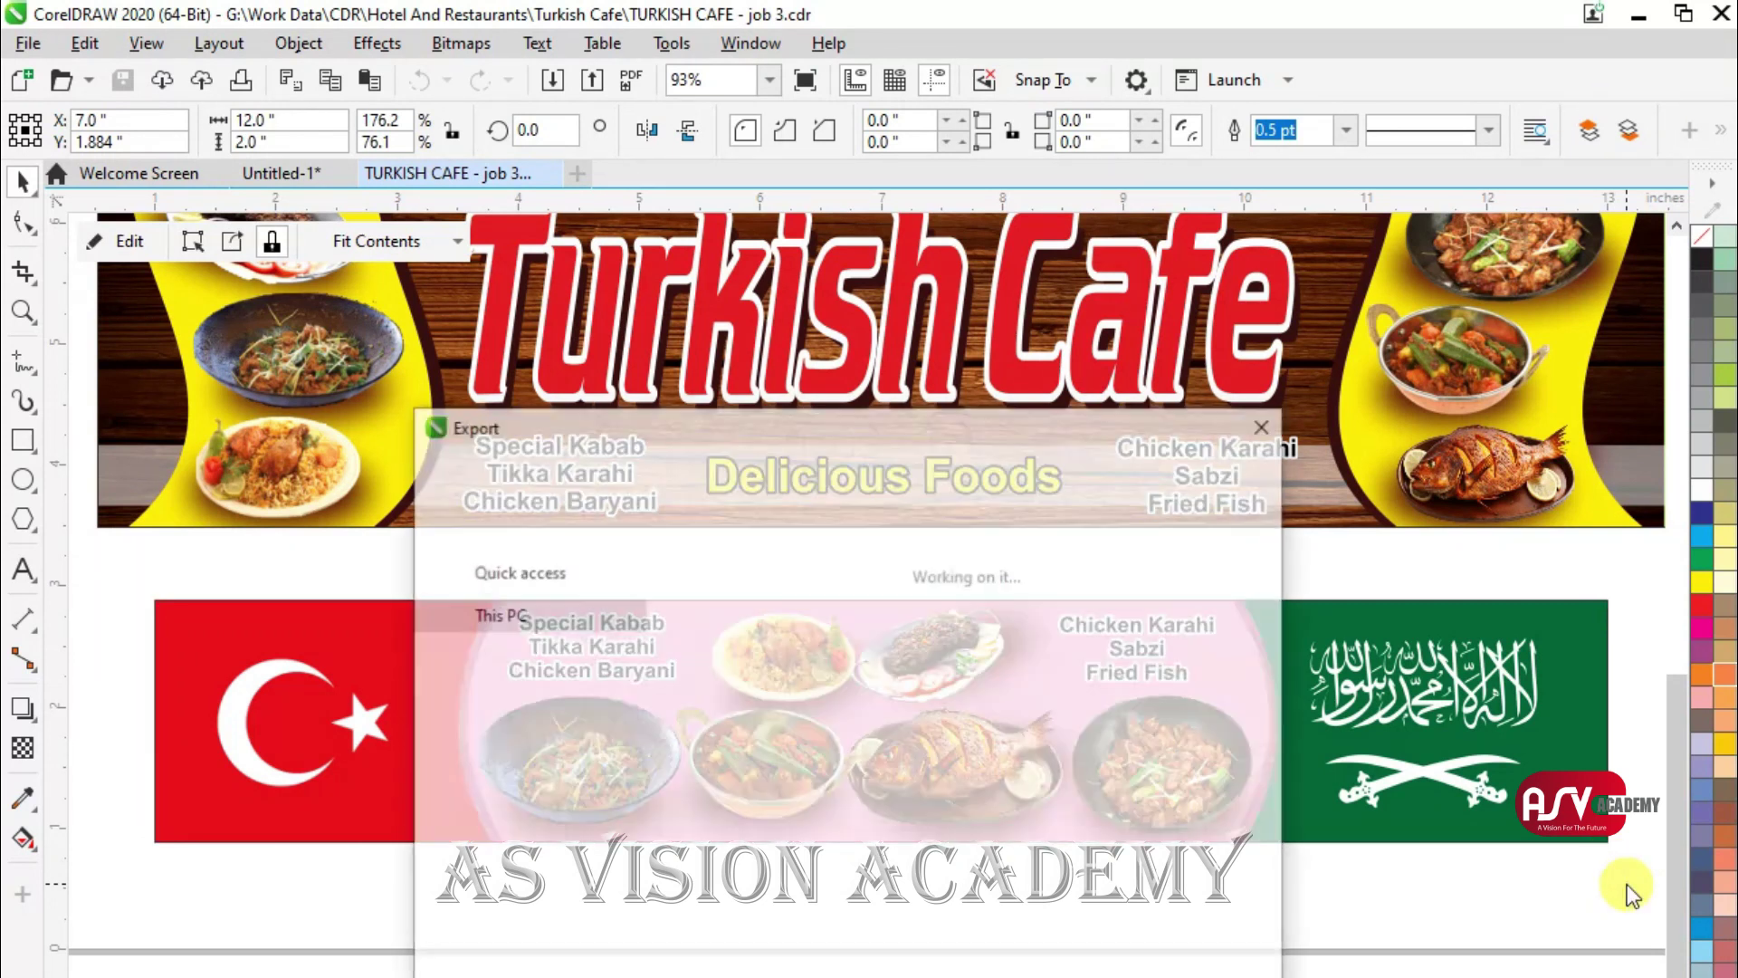
{"action": "left_click", "coordinate": [574, 593]}
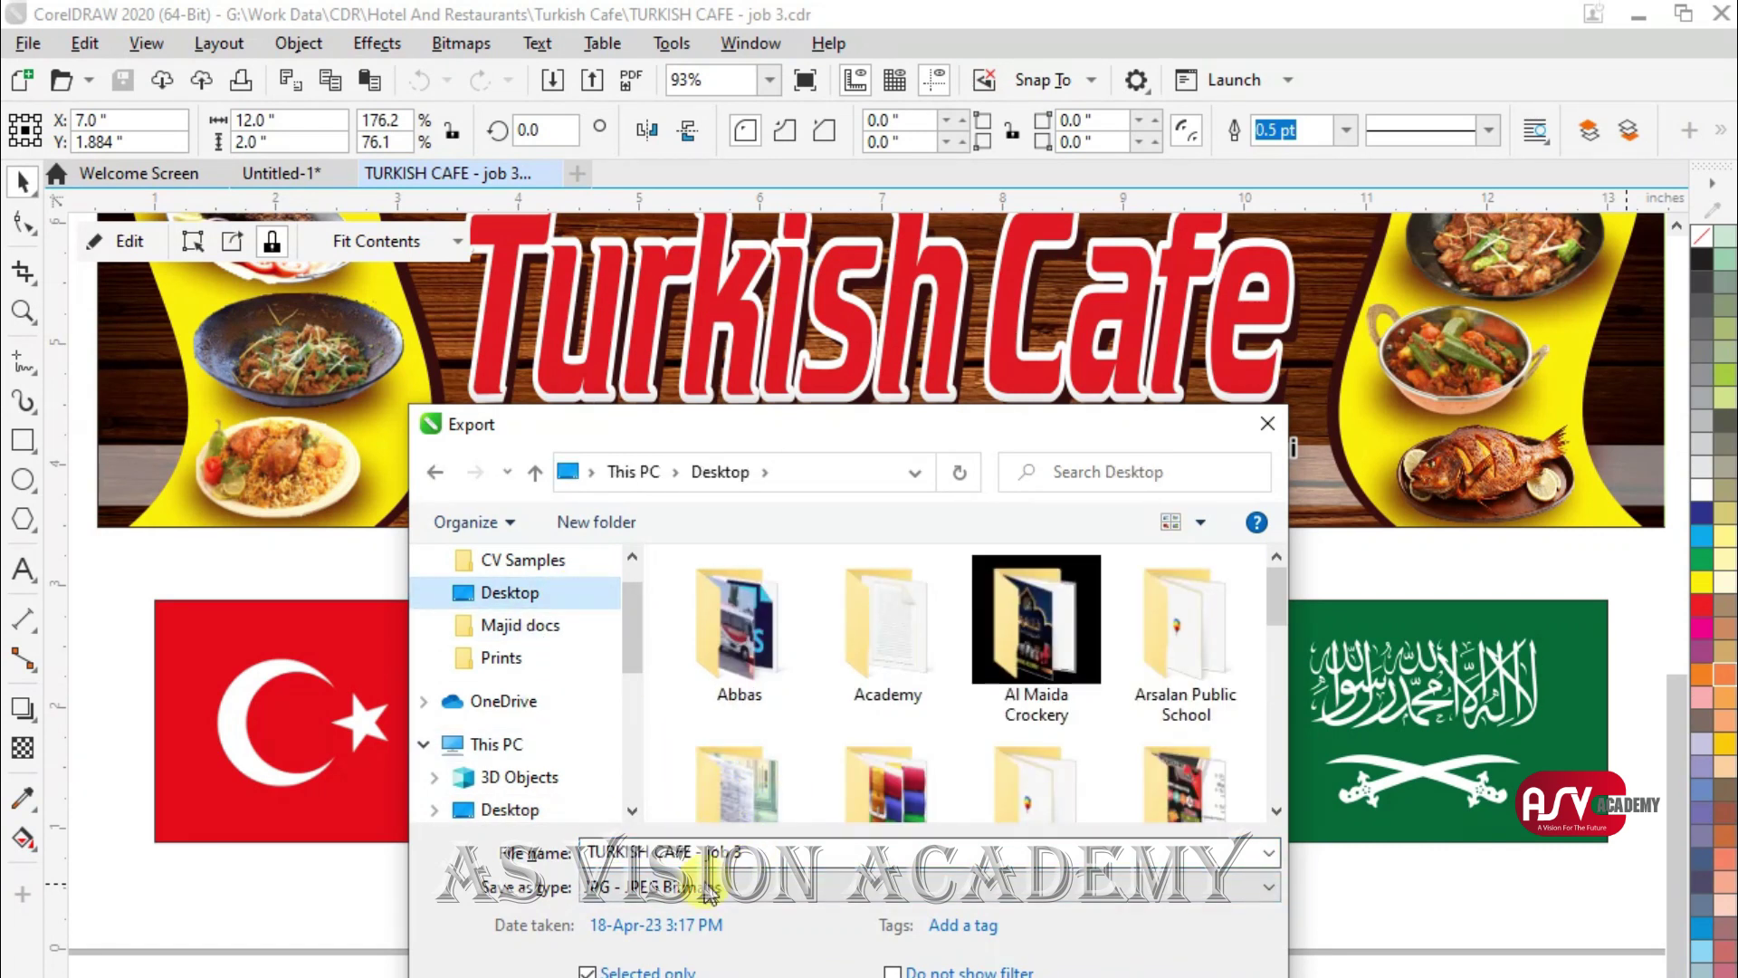
{"action": "left_click", "coordinate": [741, 852]}
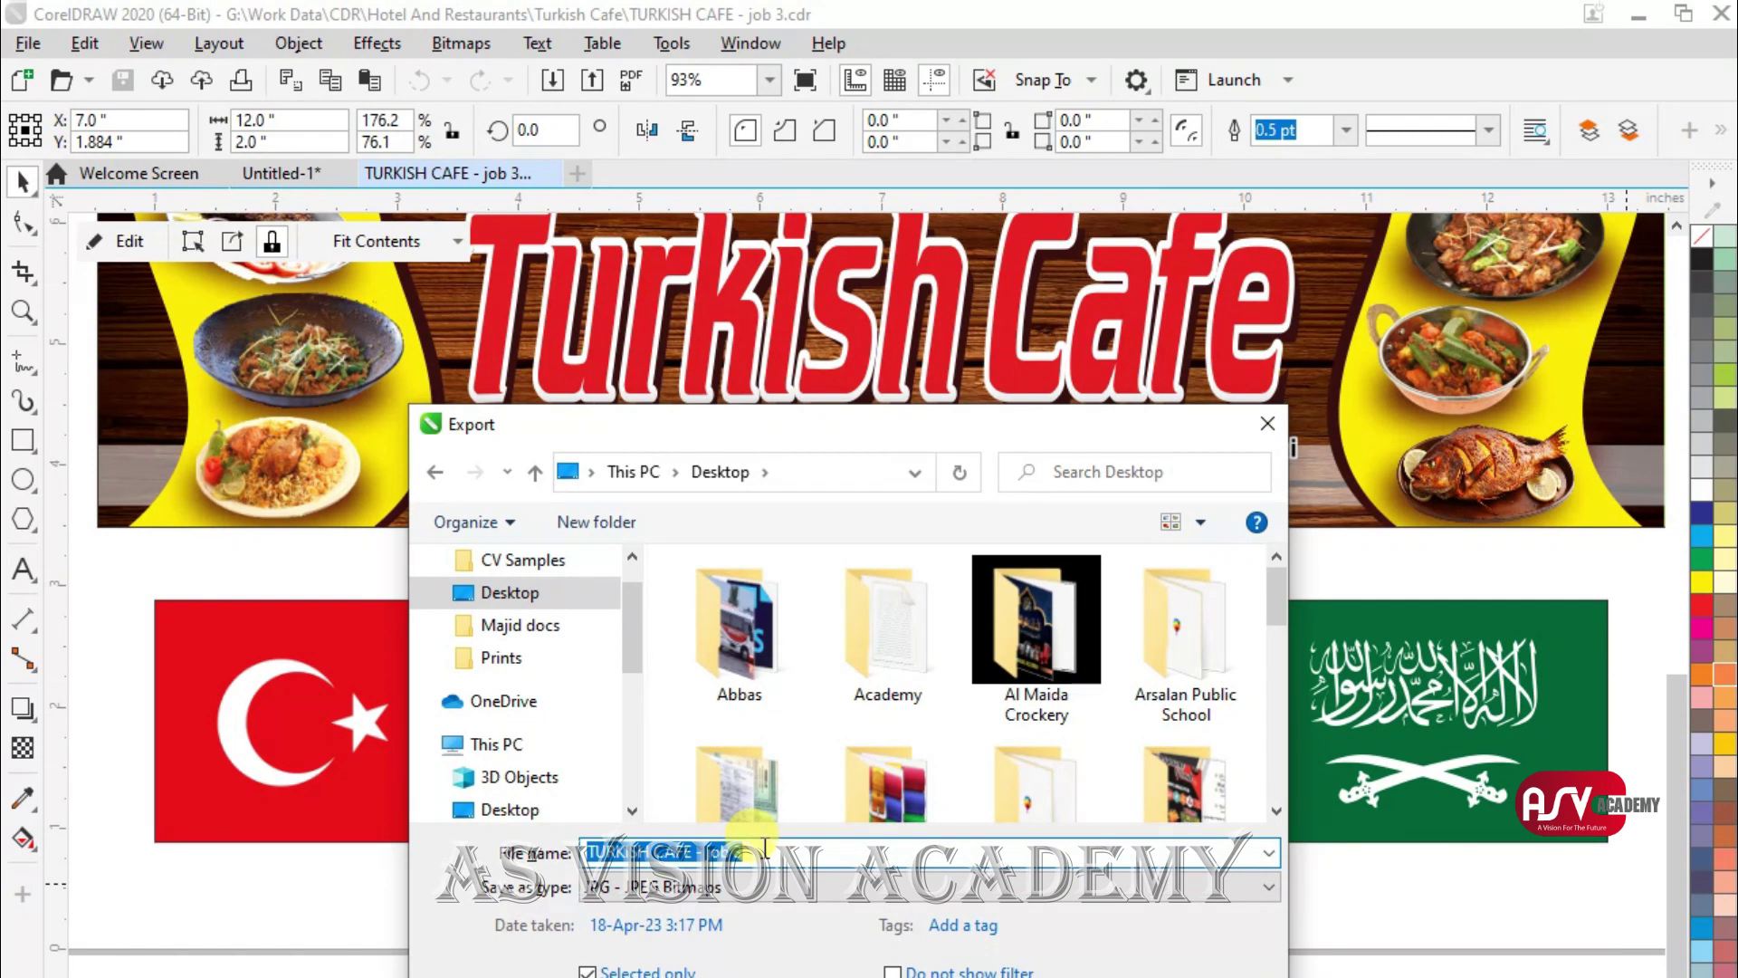
{"action": "type", "text": "Flex 12x2"}
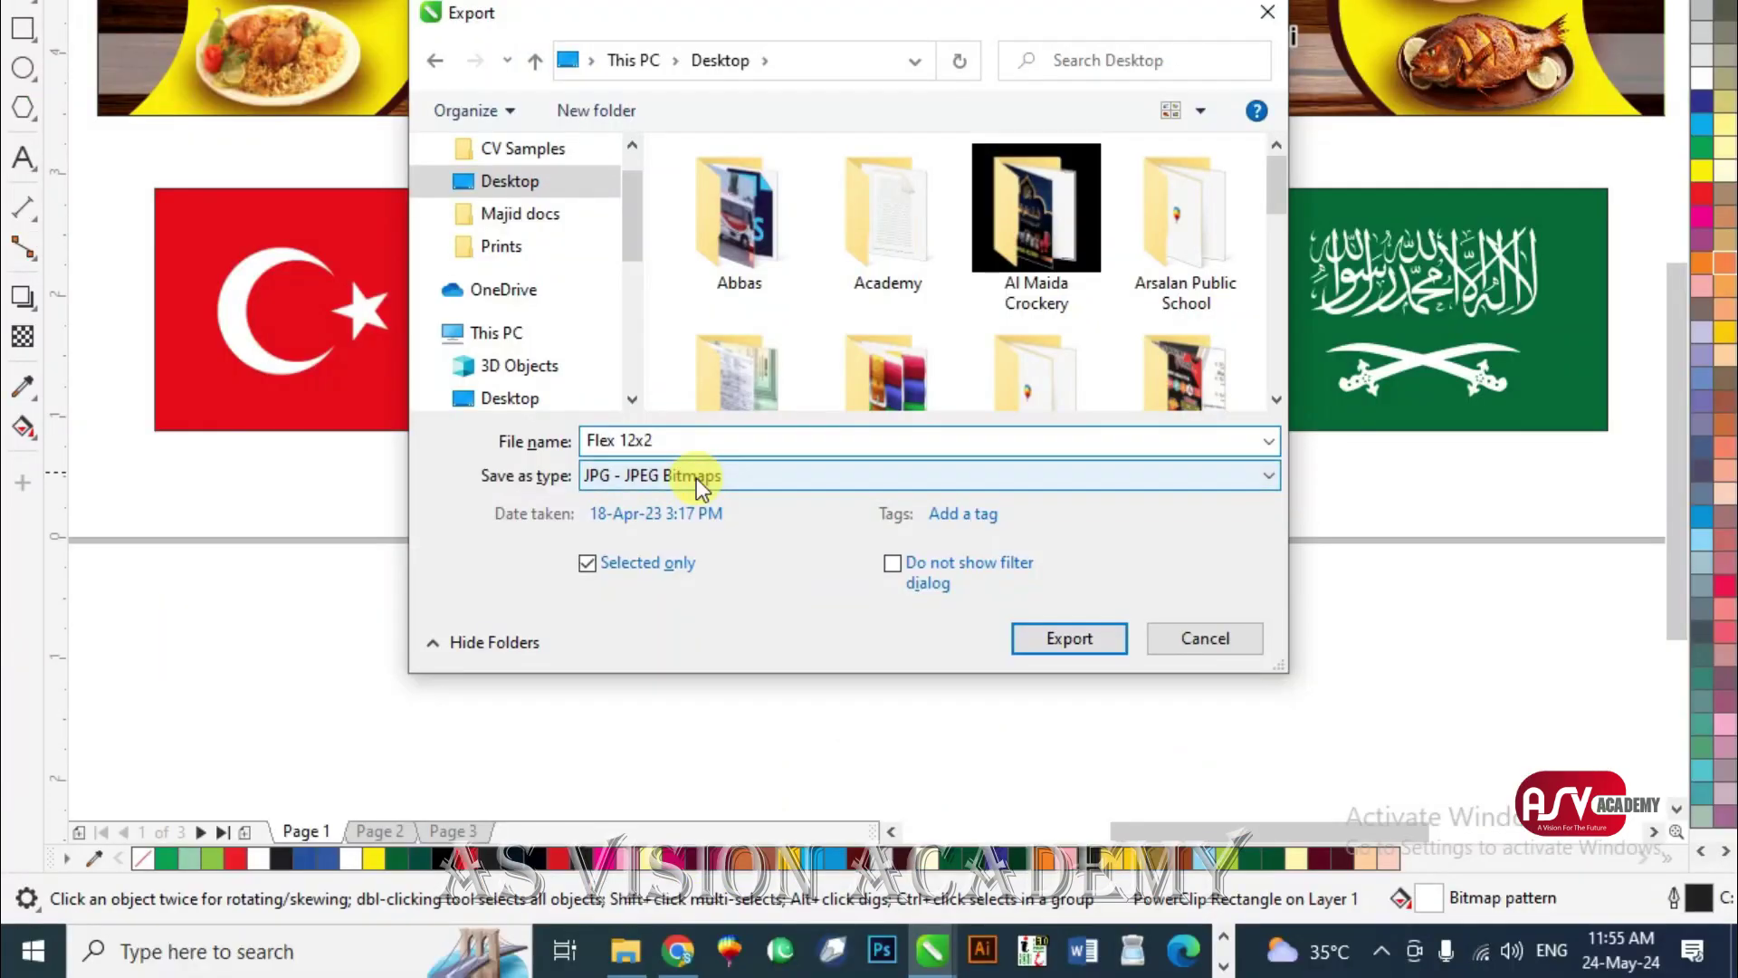
{"action": "left_click", "coordinate": [633, 475]}
{"action": "left_click", "coordinate": [634, 475]}
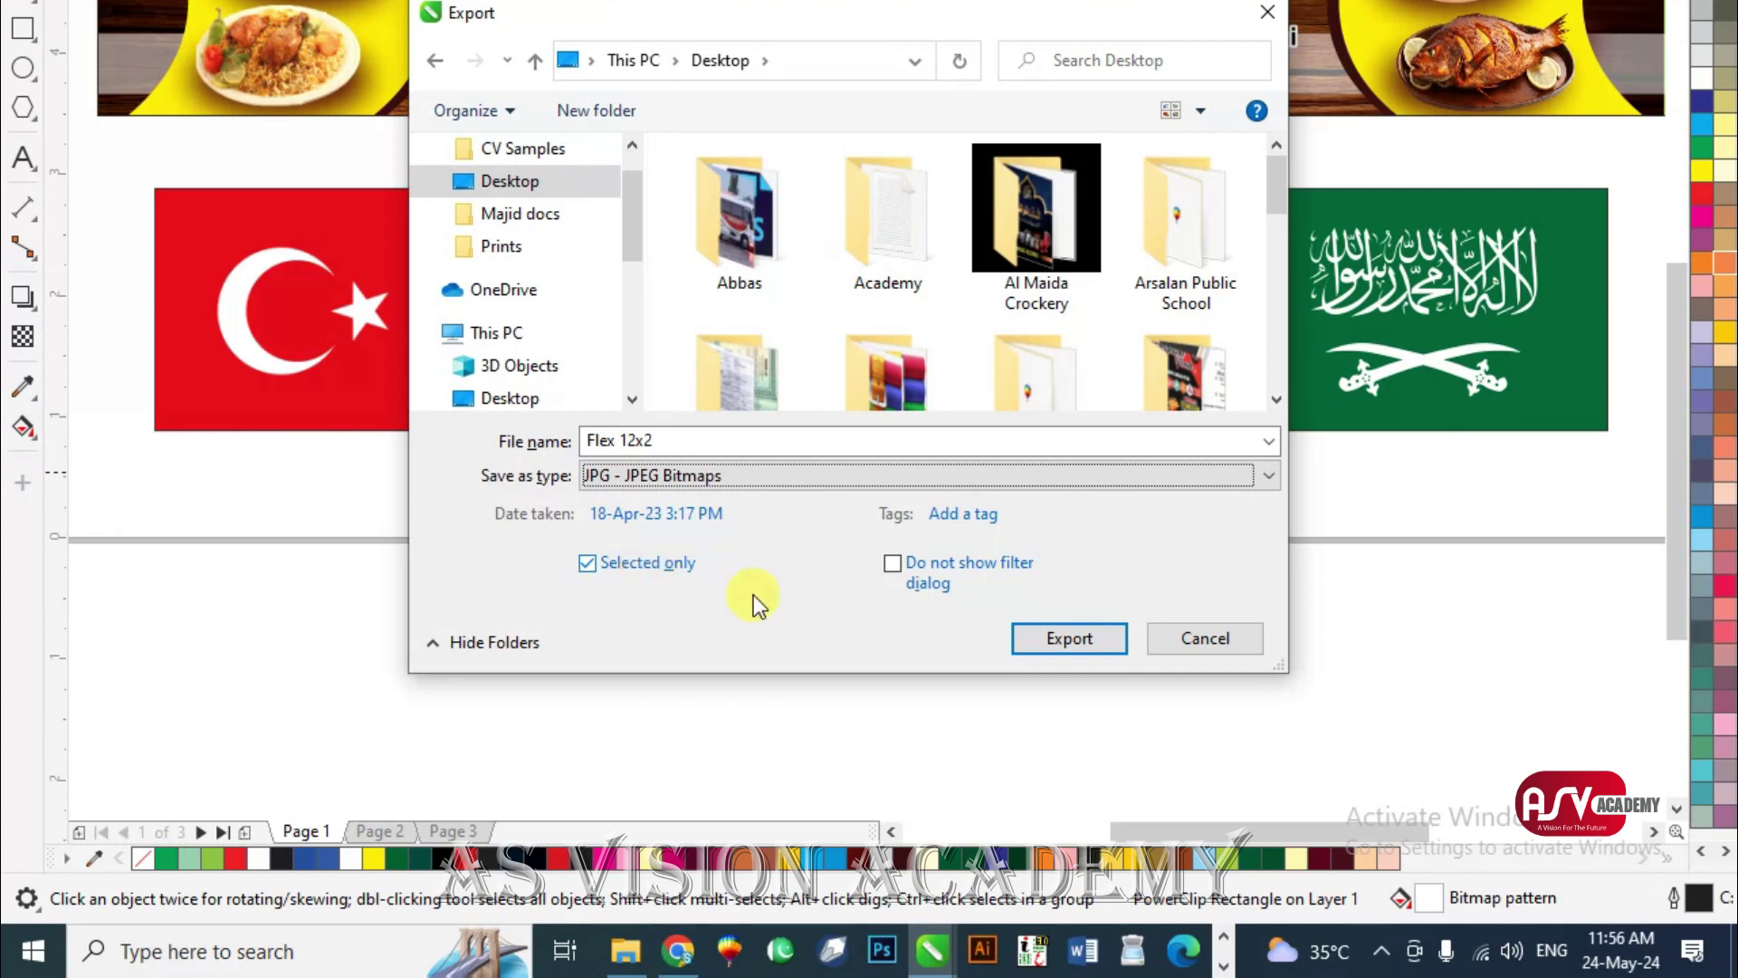
{"action": "left_click", "coordinate": [1037, 641]}
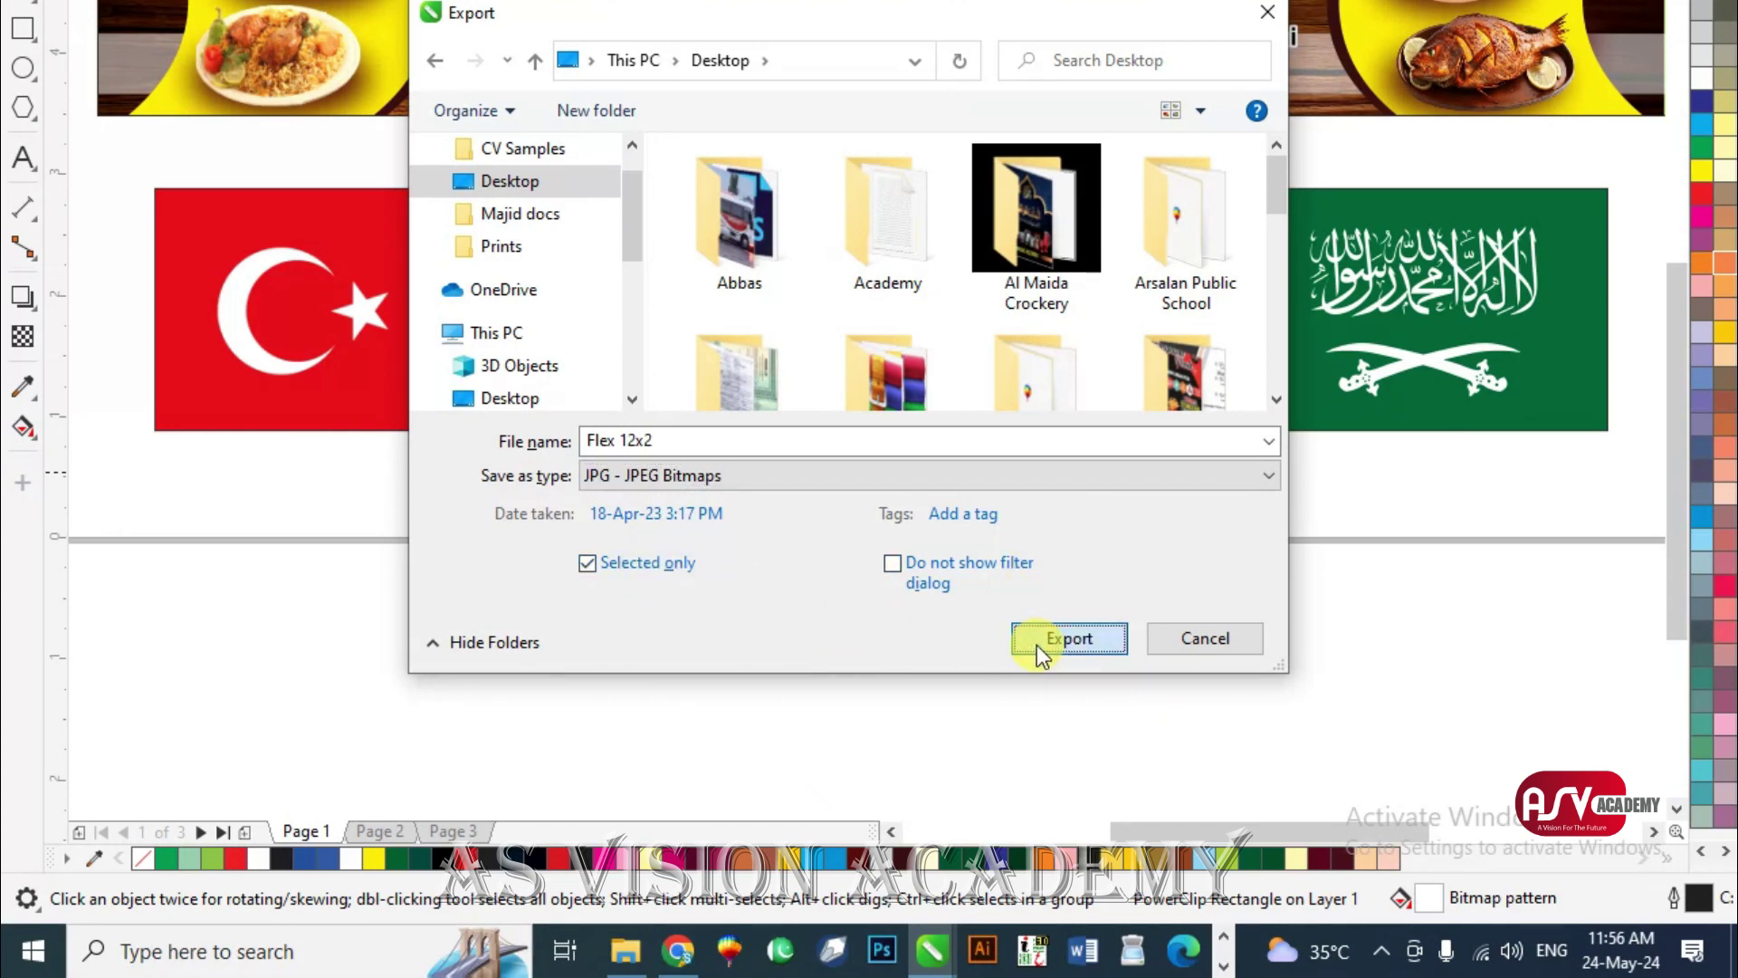
{"action": "left_click", "coordinate": [1038, 641]}
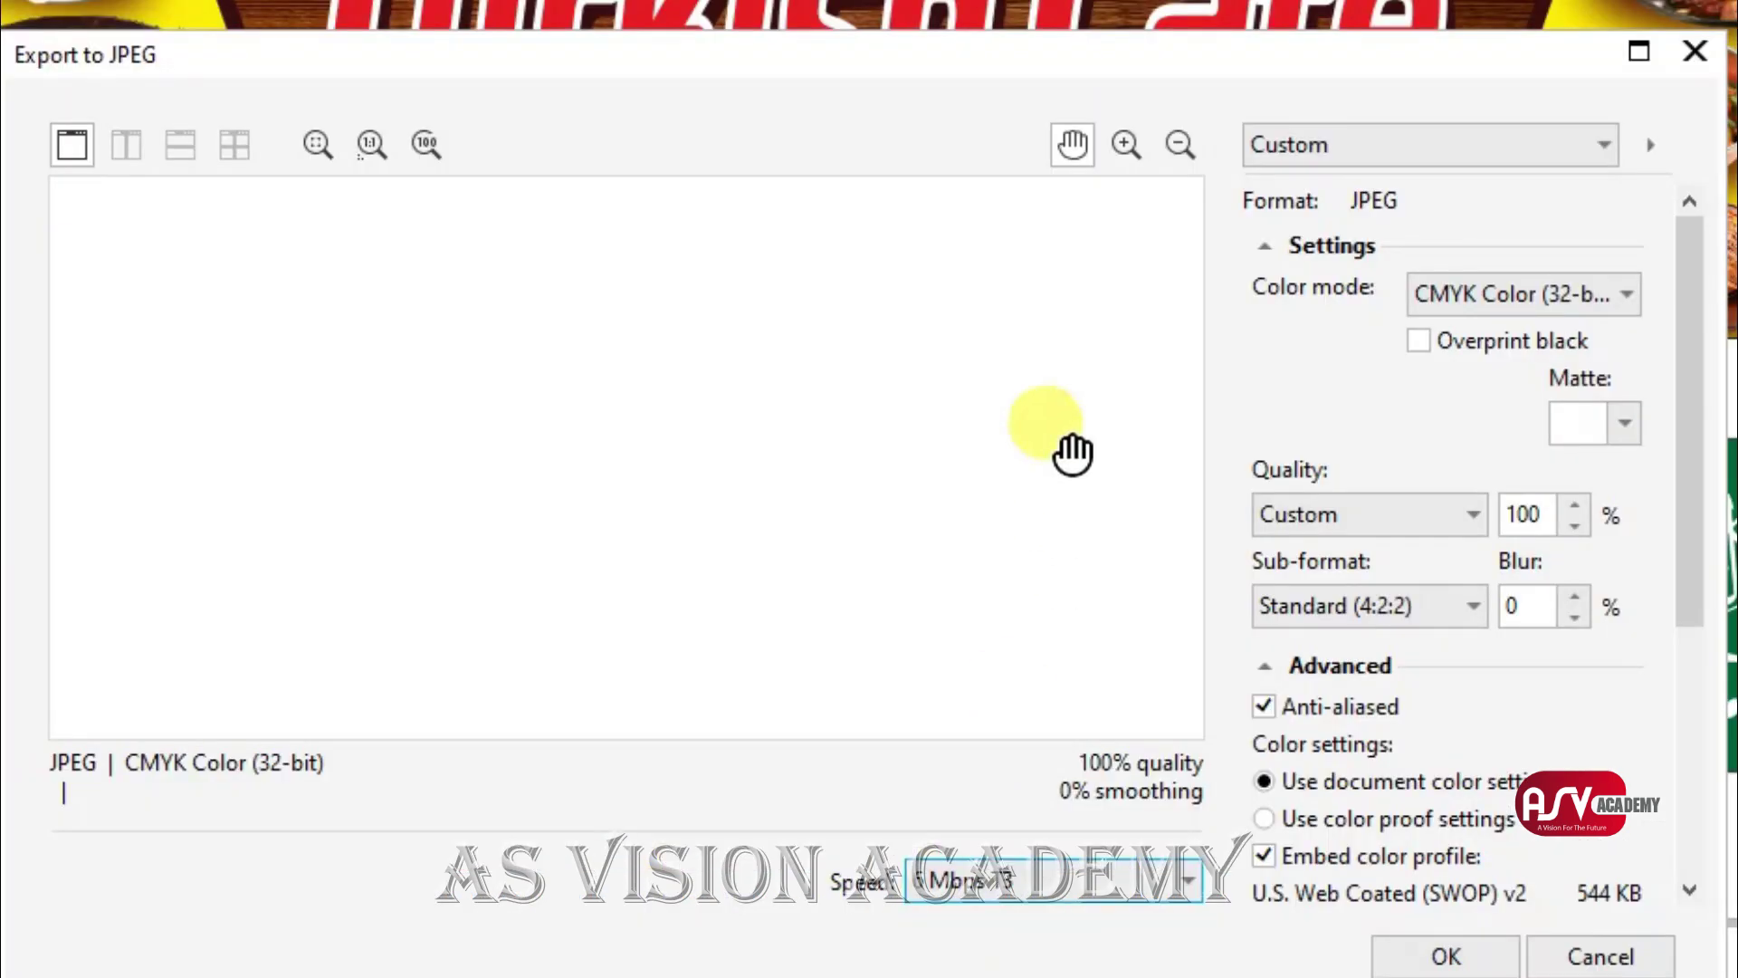
Step: Complete the JPEG export of the banner using CMYK Color (32-bit) mode and a resolution of 600
{"action": "left_click", "coordinate": [1463, 297]}
{"action": "left_click", "coordinate": [1464, 297]}
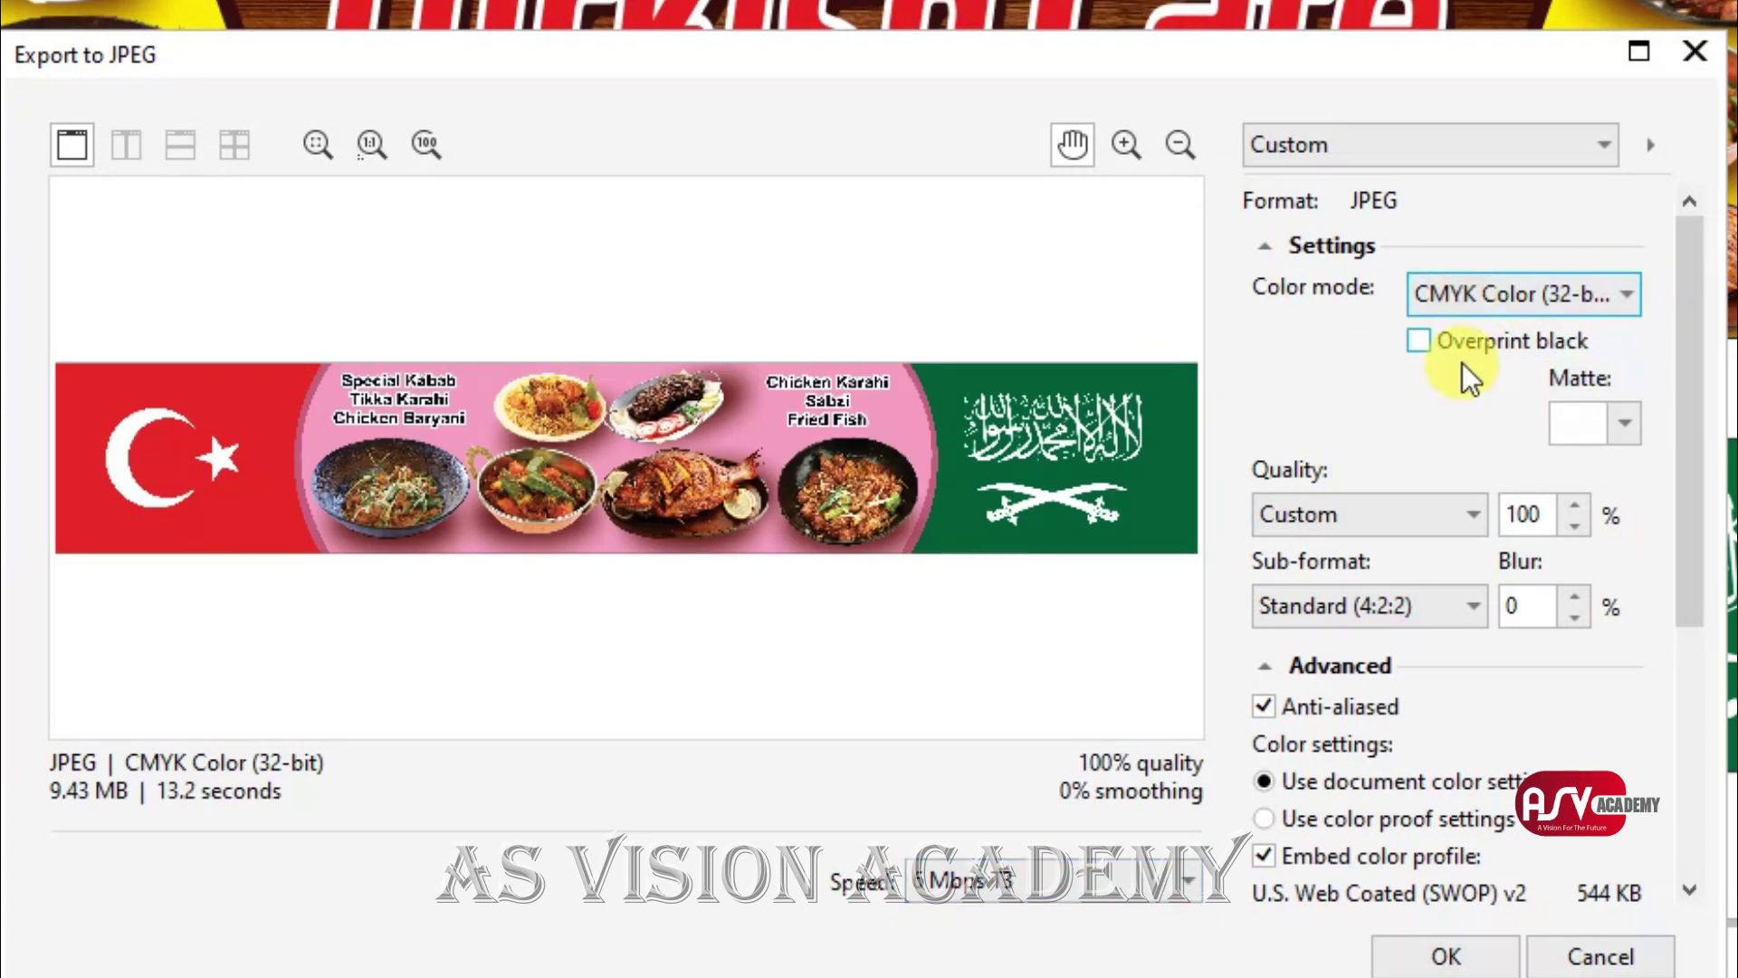
{"action": "scroll", "coordinate": [1669, 592], "scroll_direction": "down", "scroll_amount": 5}
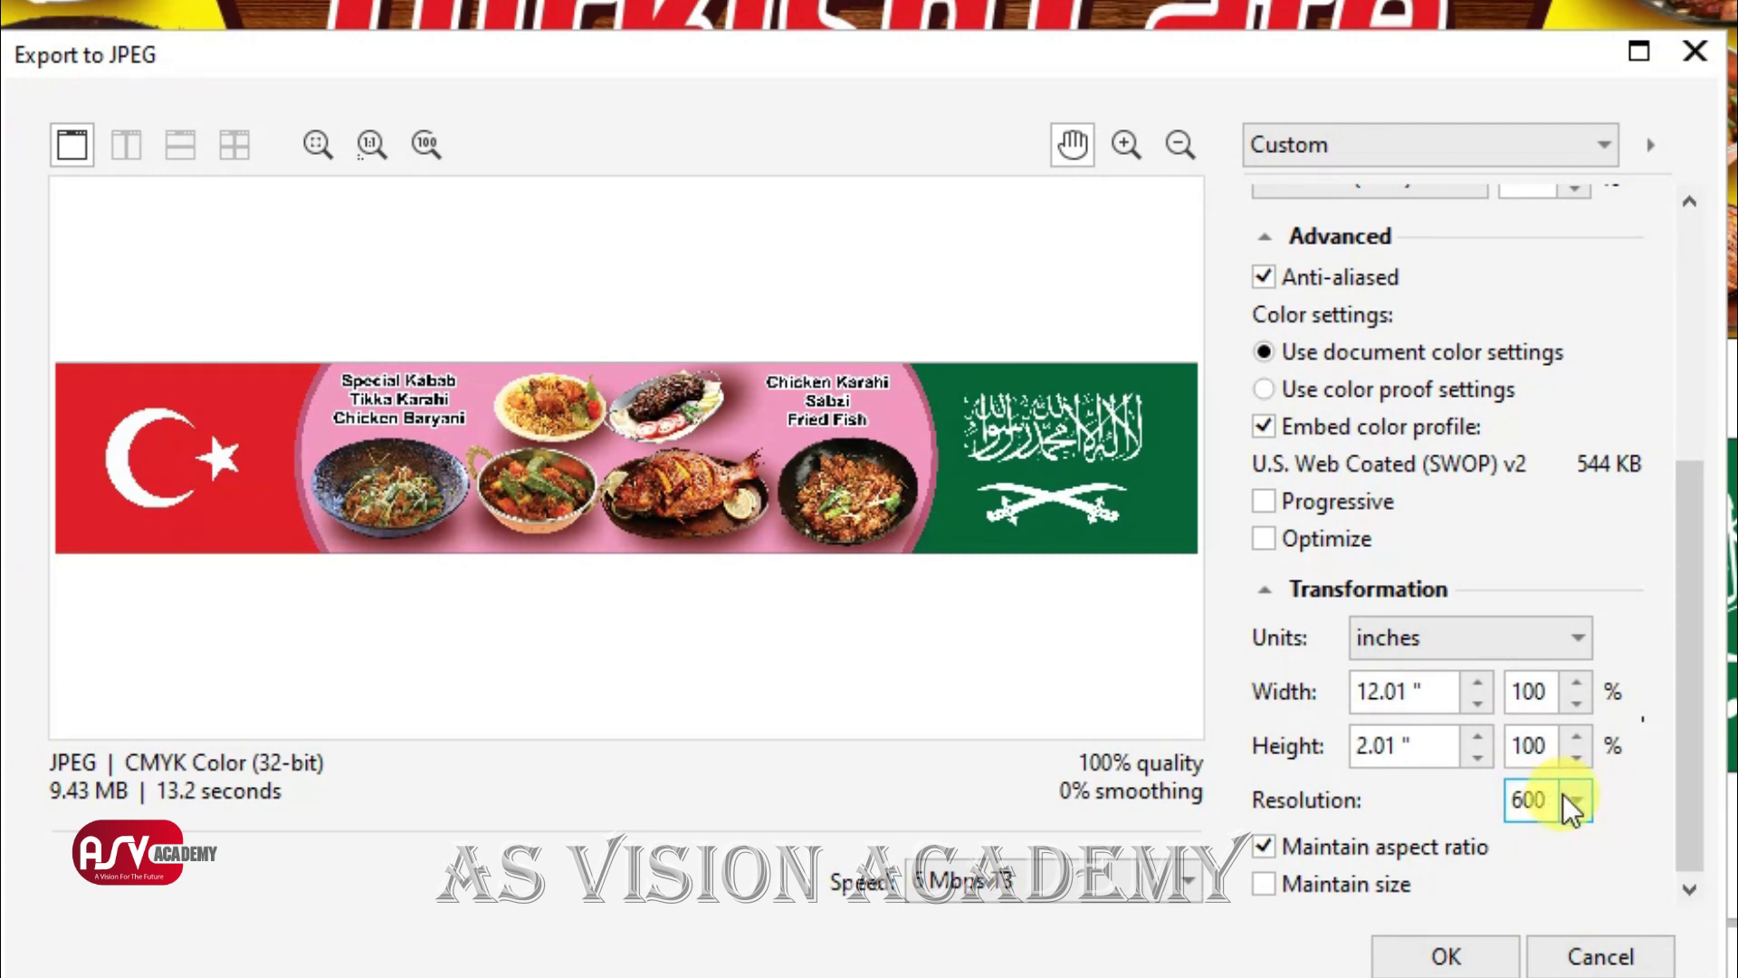
{"action": "double_click", "coordinate": [1562, 796]}
{"action": "left_click", "coordinate": [1567, 801]}
{"action": "left_click", "coordinate": [1568, 801]}
{"action": "left_click", "coordinate": [1569, 801]}
{"action": "left_click", "coordinate": [1570, 801]}
{"action": "left_click", "coordinate": [1570, 801]}
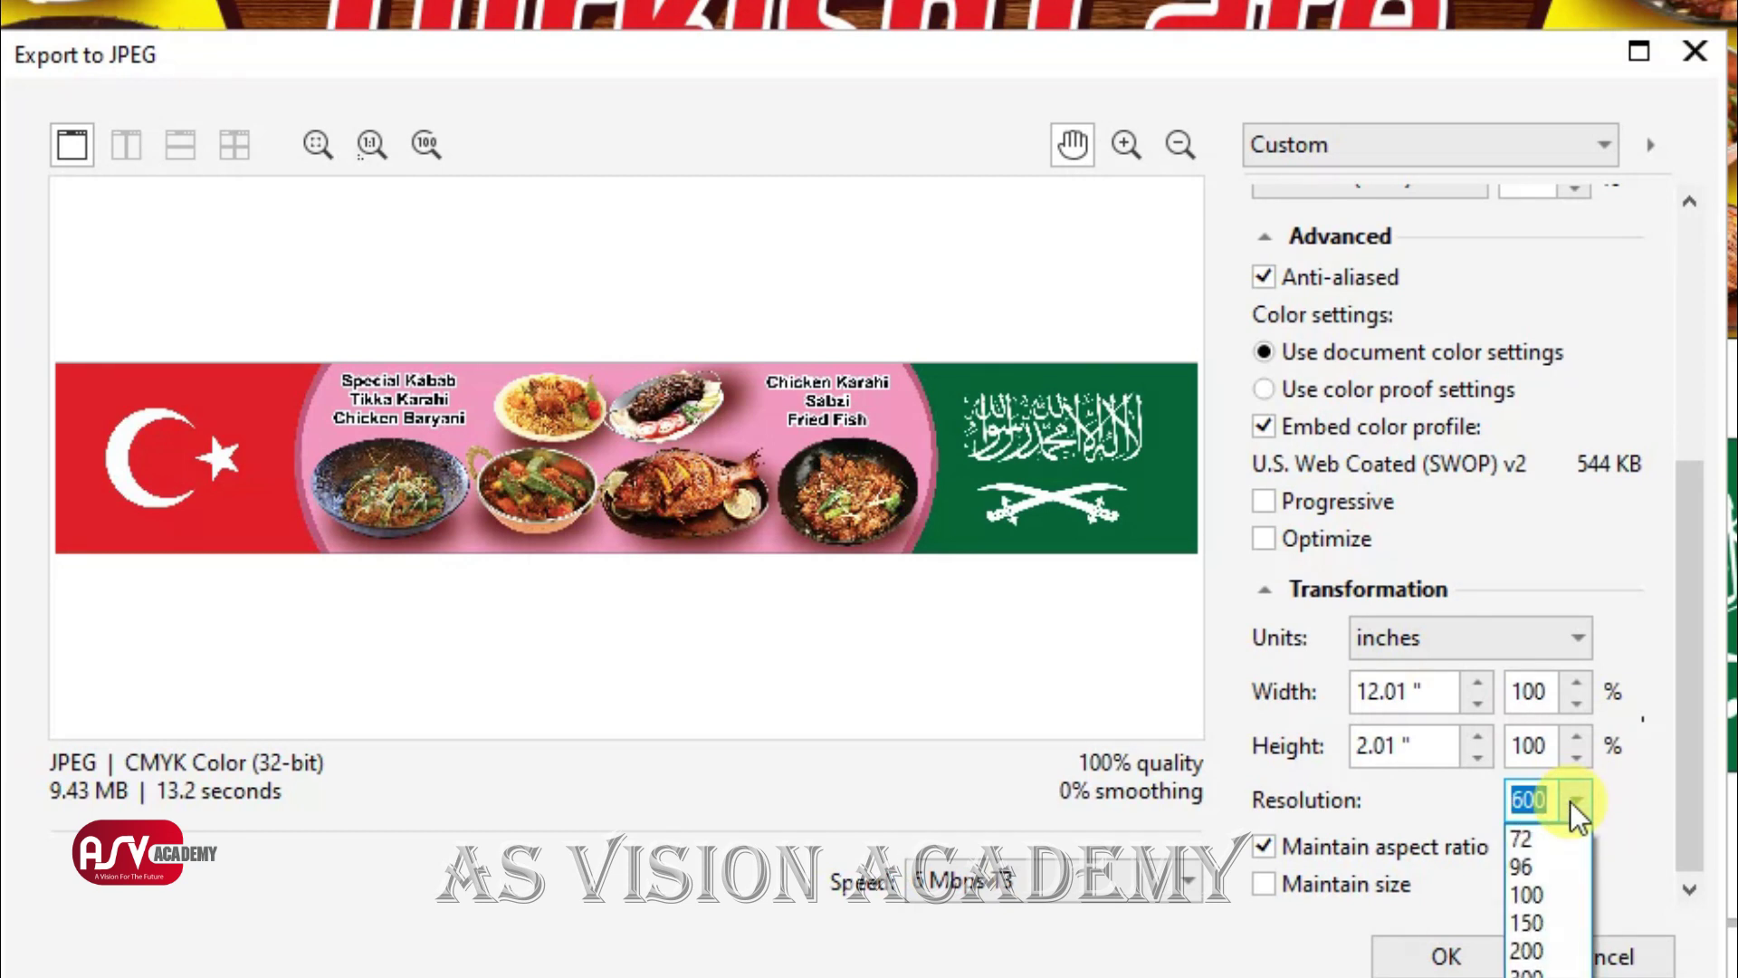
{"action": "left_click", "coordinate": [1569, 801]}
{"action": "left_click", "coordinate": [1570, 801]}
{"action": "left_click", "coordinate": [1569, 801]}
{"action": "left_click", "coordinate": [1440, 961]}
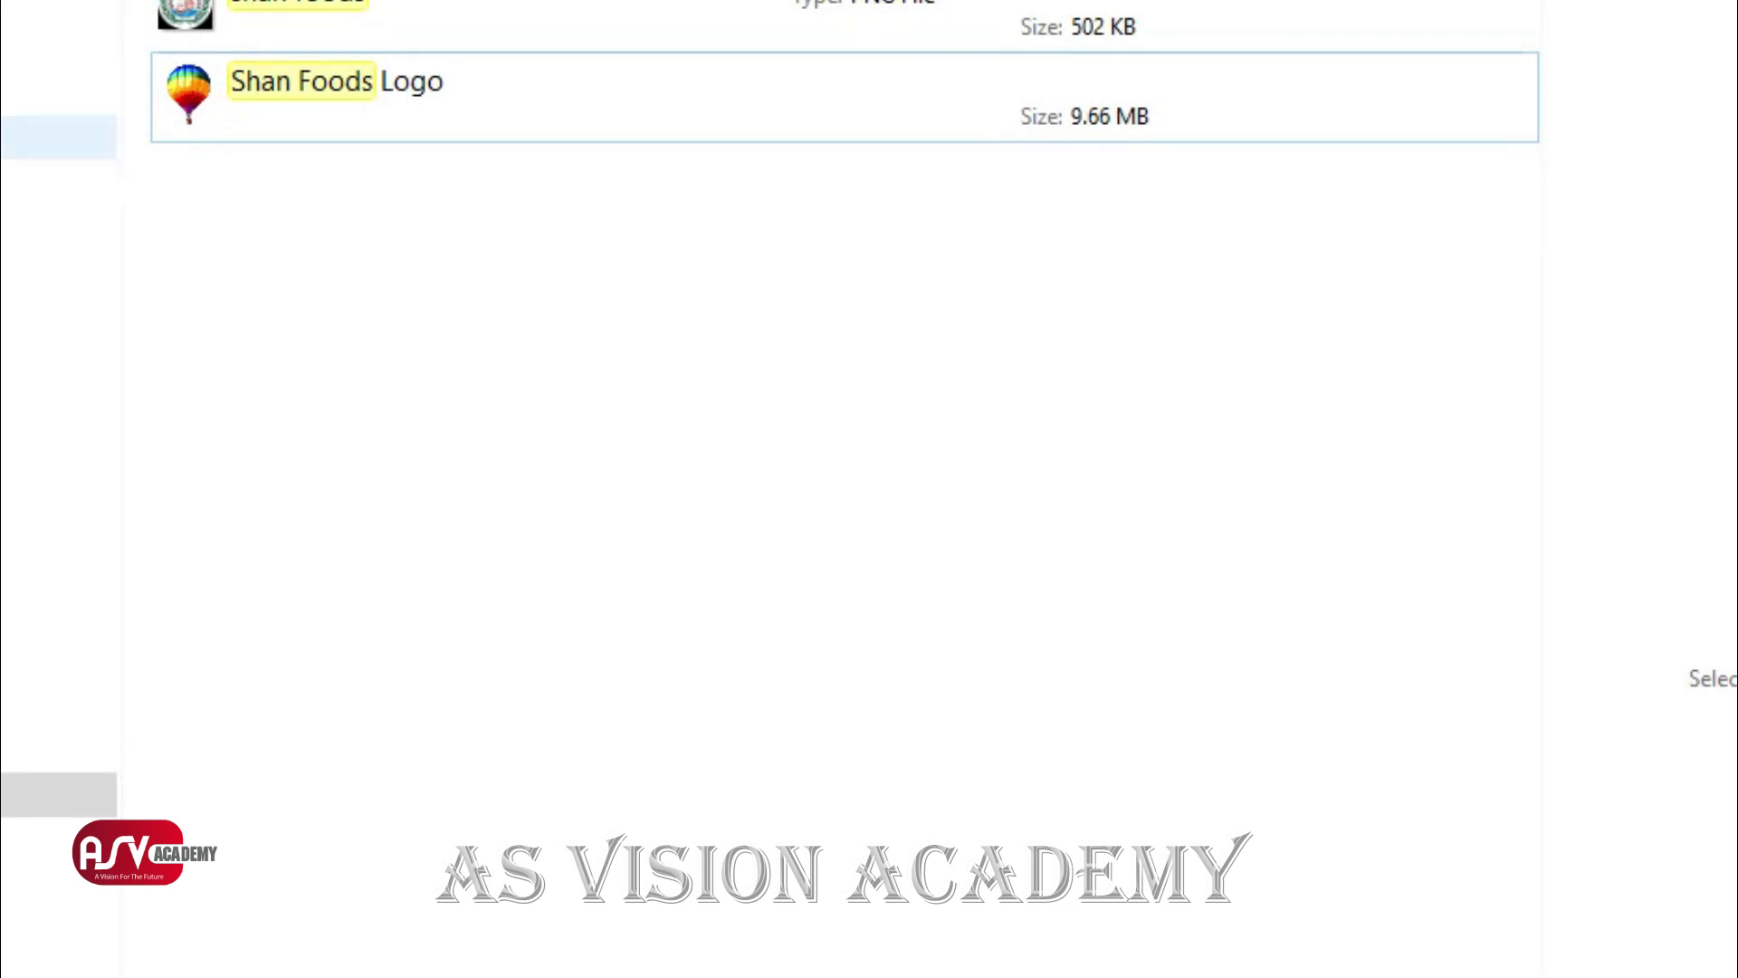
Step: Switch to File Explorer and locate the exported Flex 12x2 image in the Desktop folder
{"action": "left_click", "coordinate": [58, 93]}
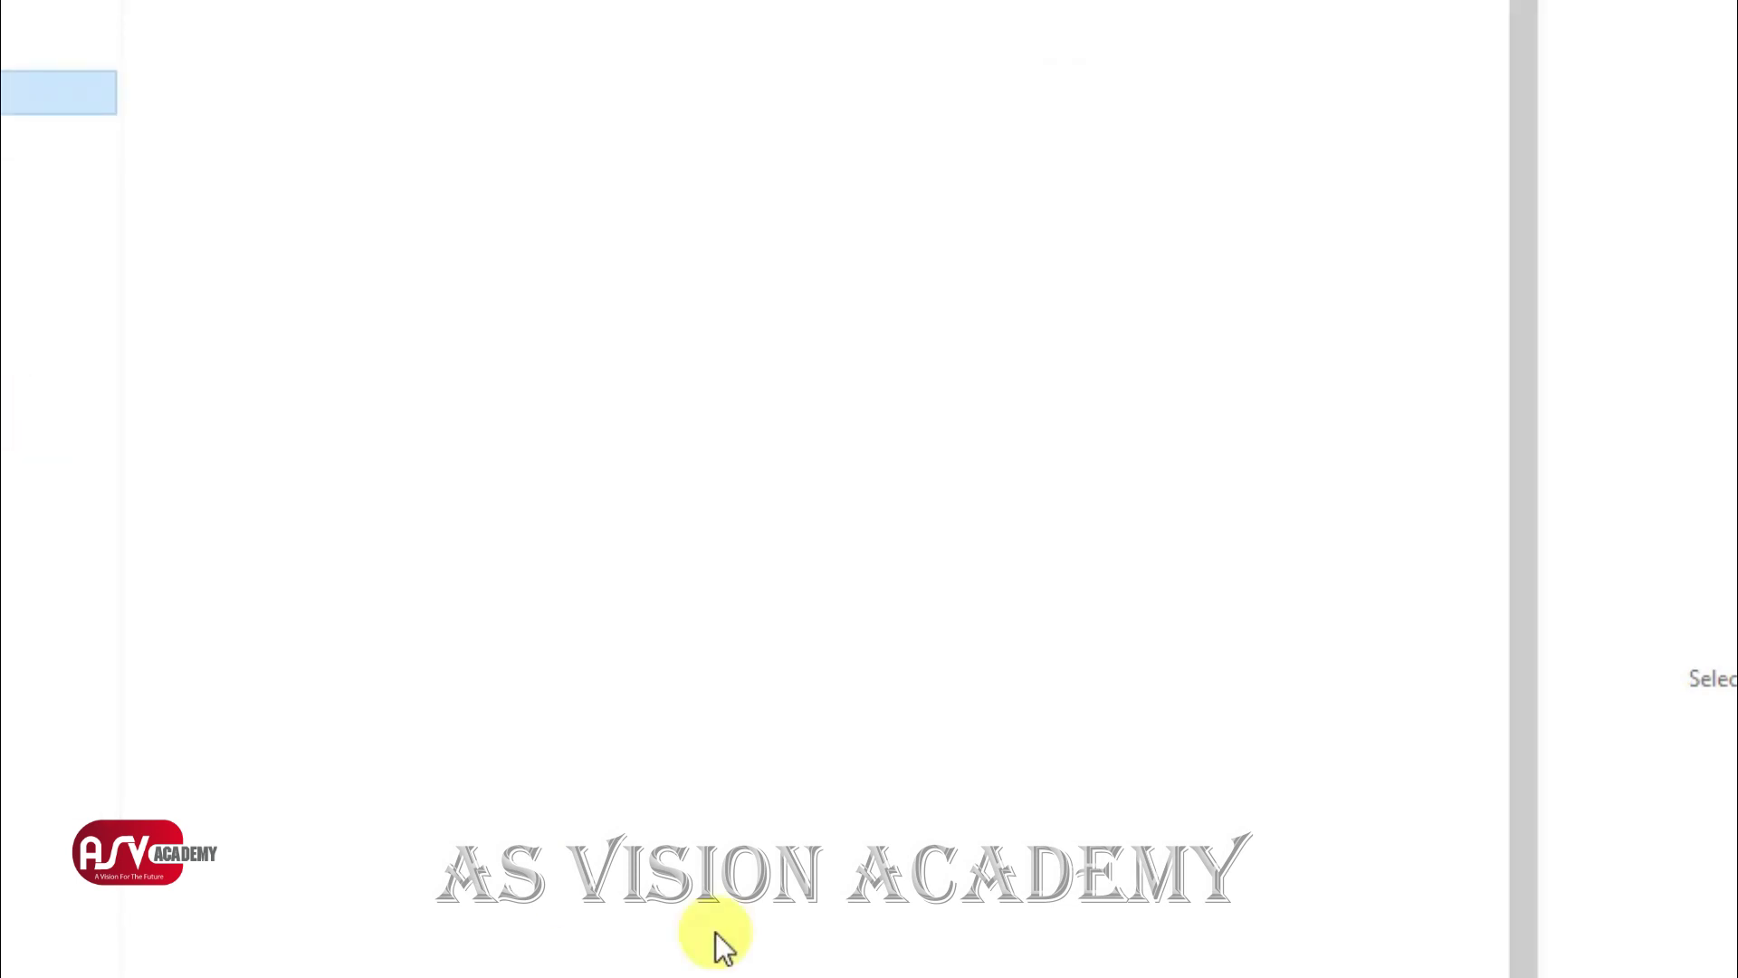
{"action": "scroll", "coordinate": [715, 942], "scroll_direction": "down", "scroll_amount": 3}
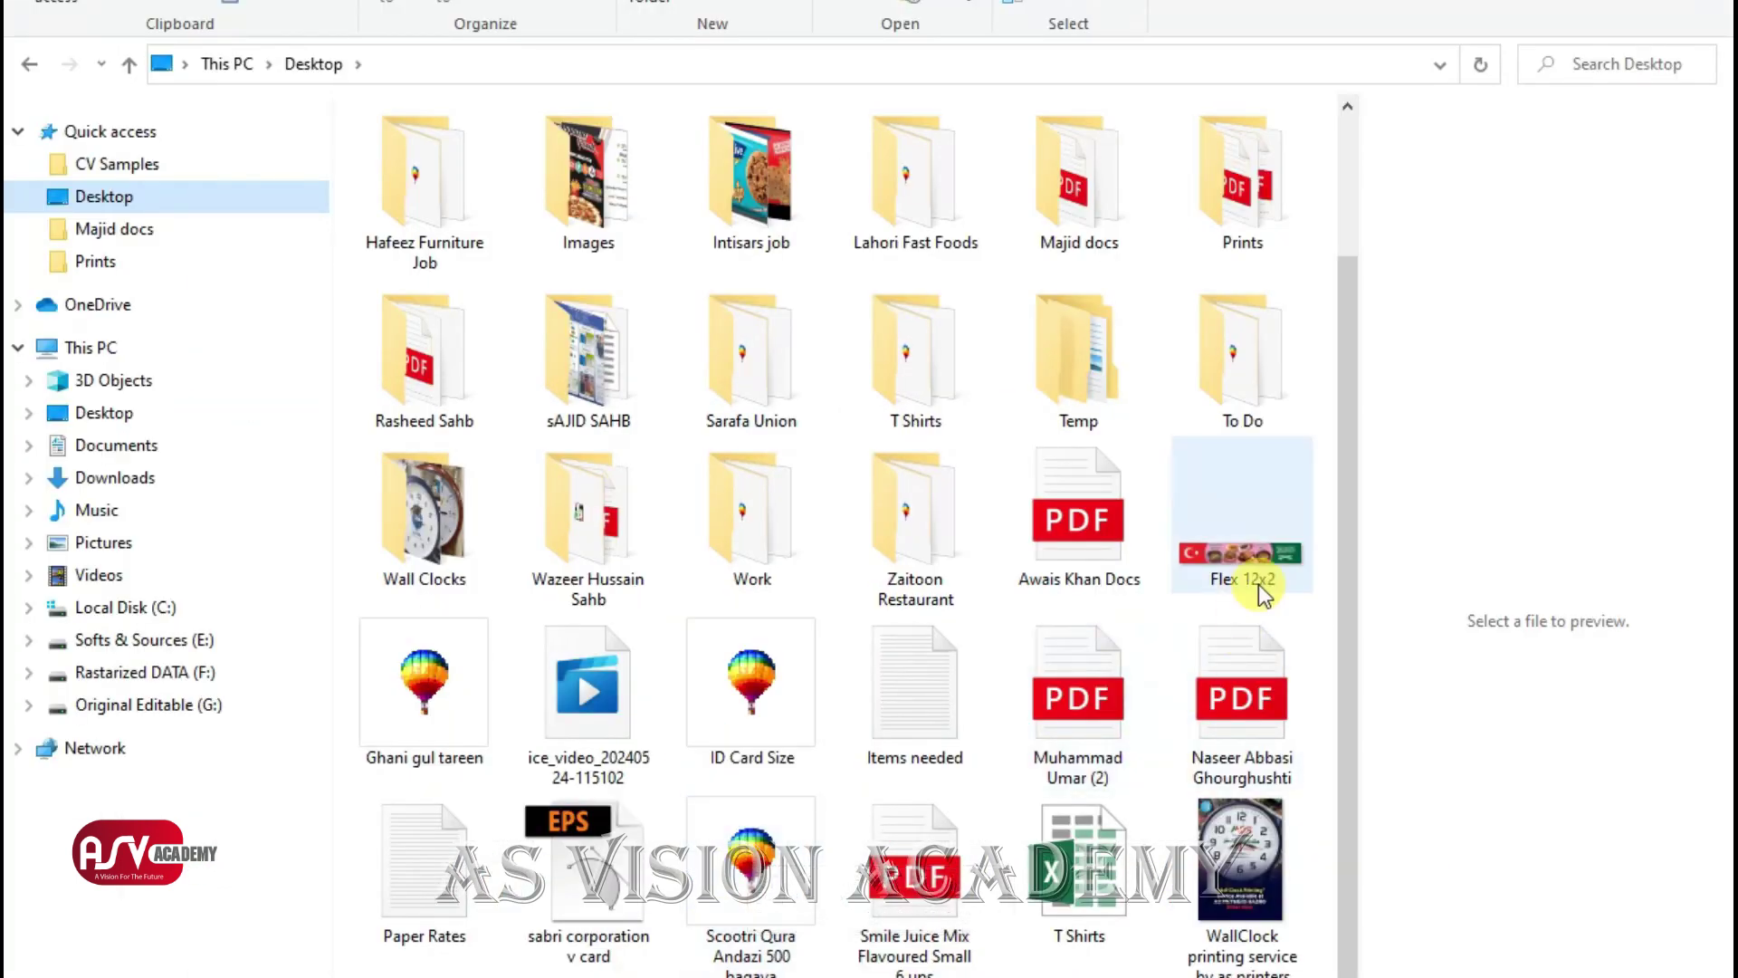